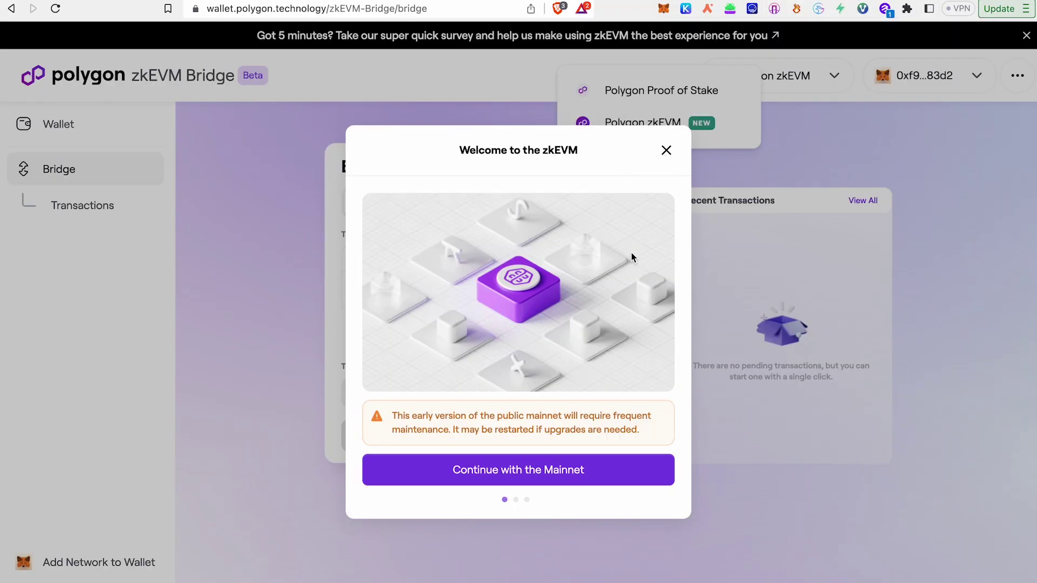
Step: Continue with the zkEVM Mainnet, add its network to MetaMask with approval, and proceed to the zkEVM wallet
{"action": "left_click", "coordinate": [518, 478]}
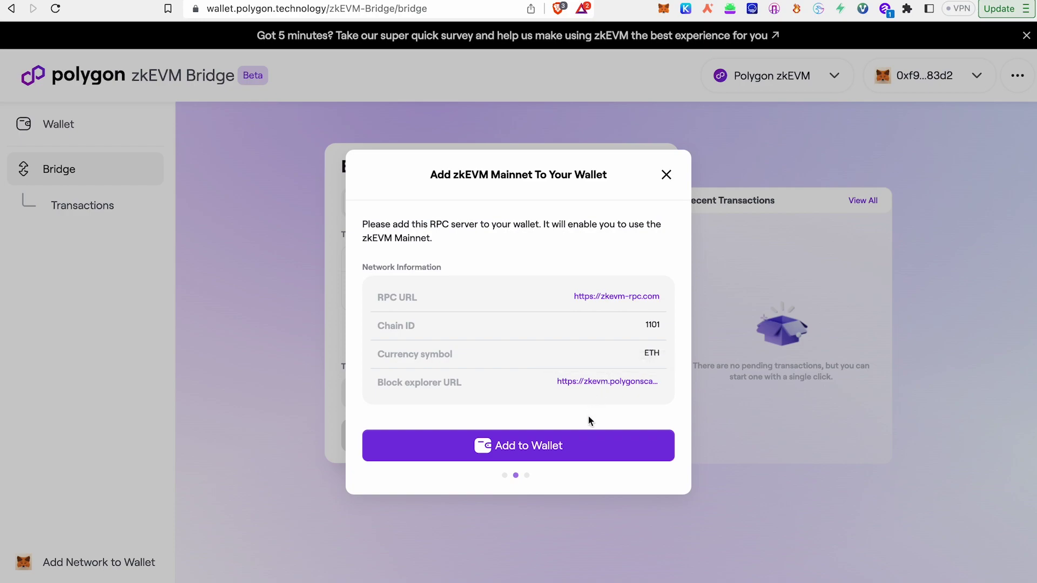
{"action": "left_click", "coordinate": [574, 446]}
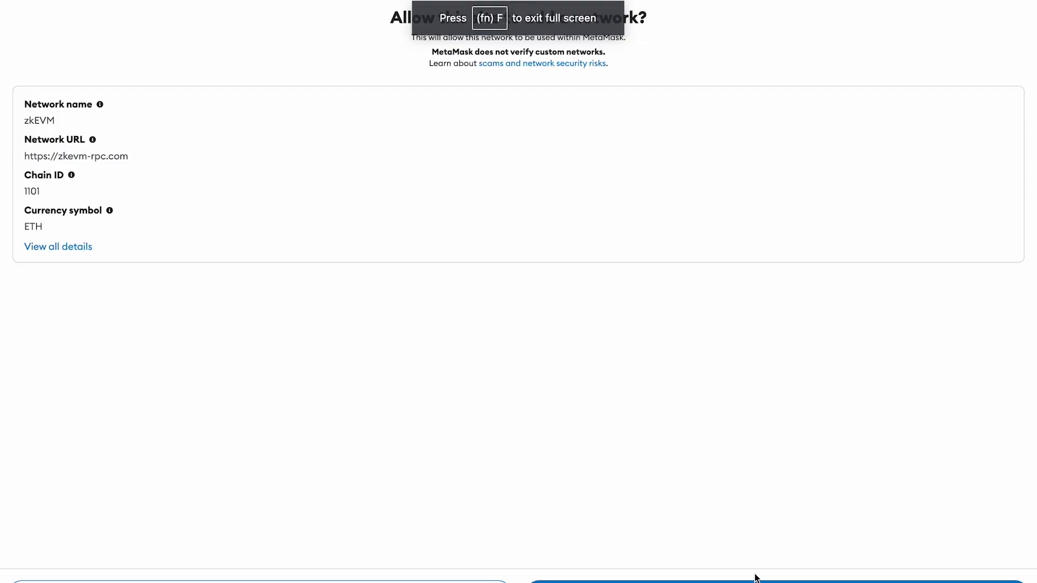
{"action": "left_click", "coordinate": [754, 576]}
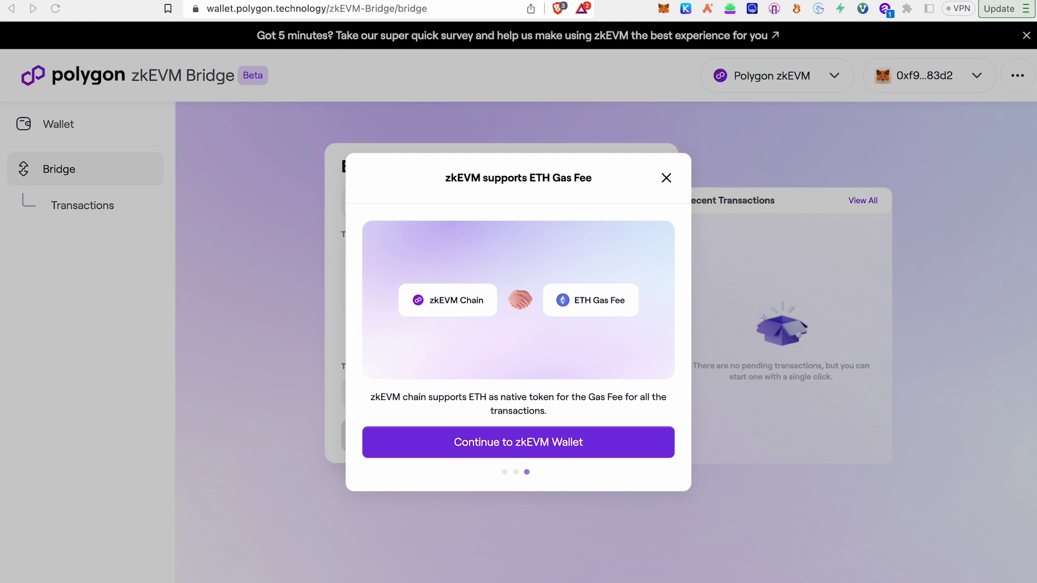
{"action": "left_click", "coordinate": [570, 435]}
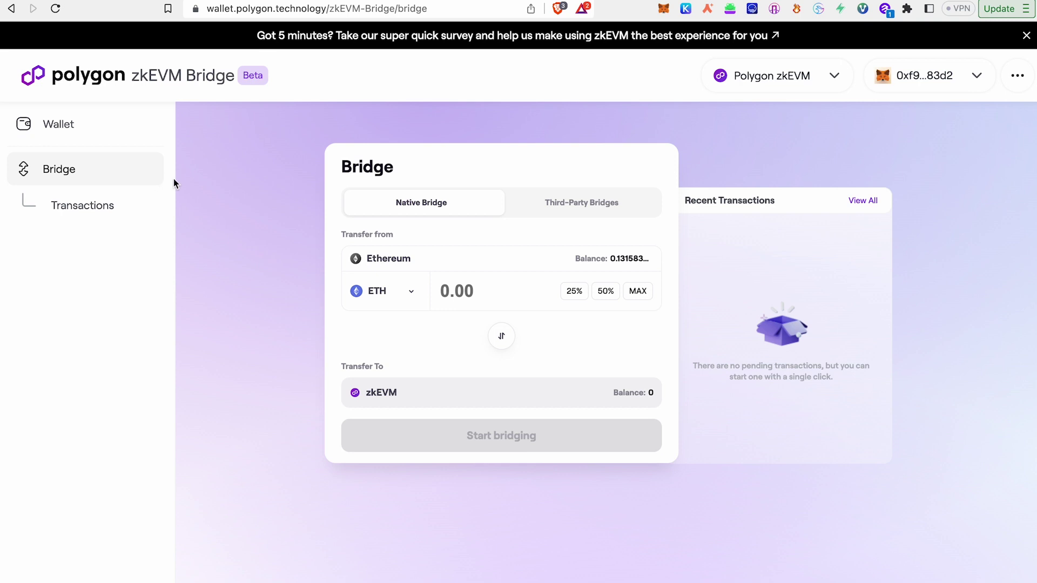
Step: Try to bridge 0.1 ETH from Ethereum to zkEVM, accepting the Mainnet Beta risks with "I UNDERSTAND" and hiding that message in future
{"action": "left_click", "coordinate": [500, 292]}
{"action": "type", "text": "0.1"}
{"action": "left_click", "coordinate": [357, 524]}
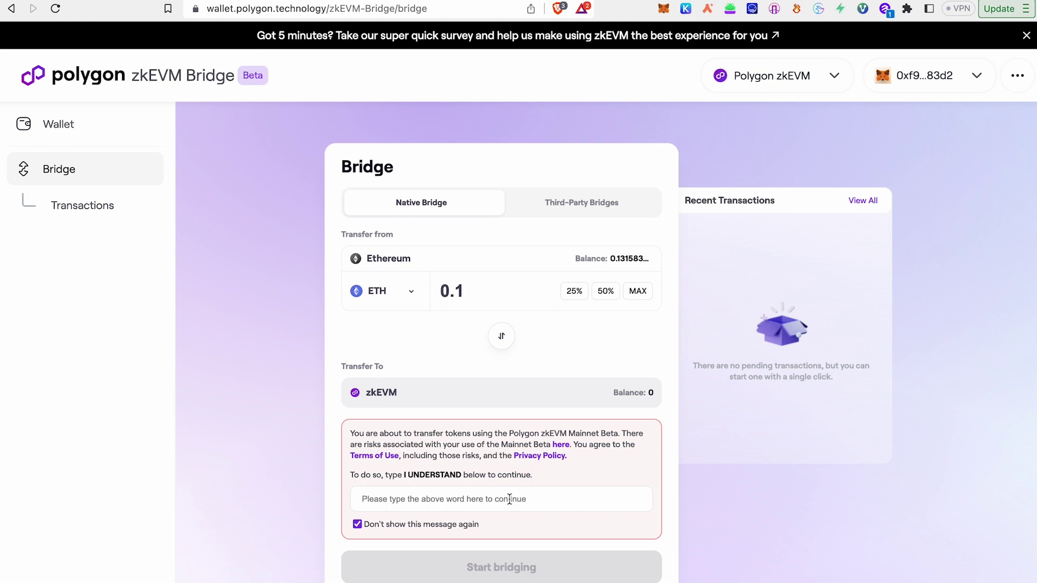
{"action": "left_click_drag", "start_coordinate": [463, 474], "coordinate": [410, 499]}
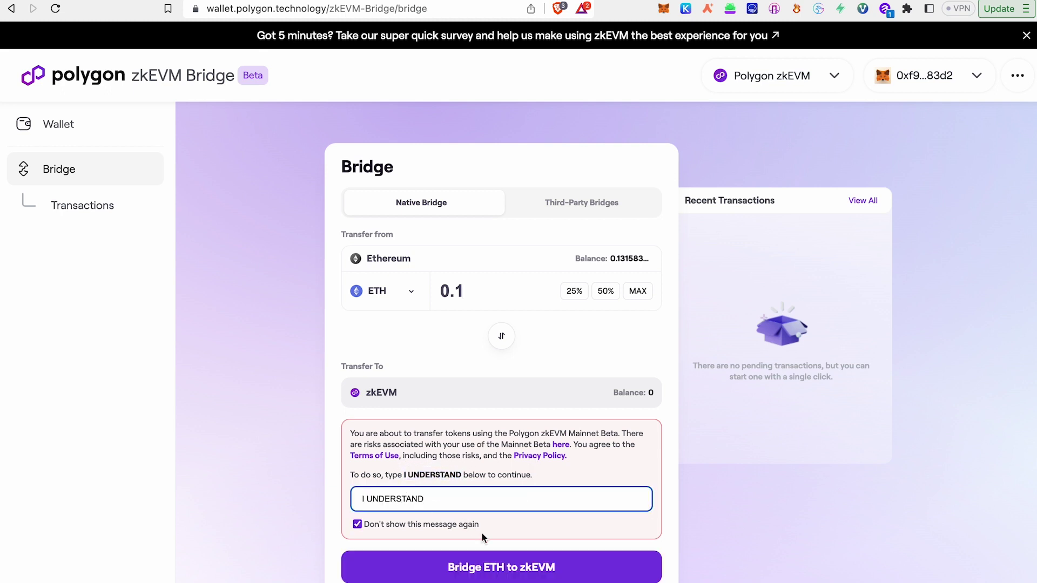
{"action": "left_click", "coordinate": [501, 567]}
{"action": "left_click", "coordinate": [535, 486]}
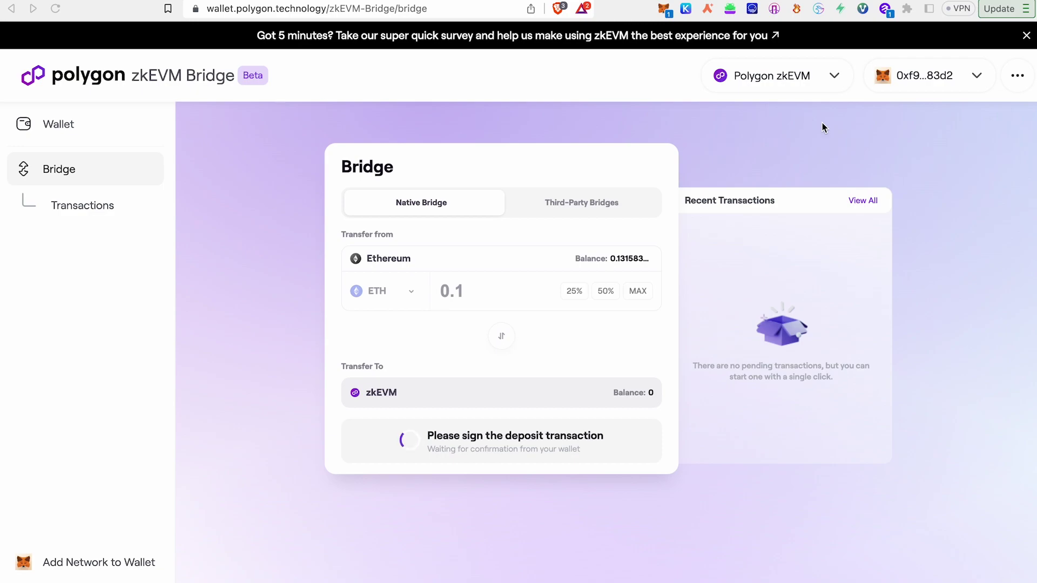
Step: Switch to Layerswap and set up a swap from Binance to Polygon zkEVM
{"action": "key", "text": "super+shift+a"}
{"action": "key", "text": "Return"}
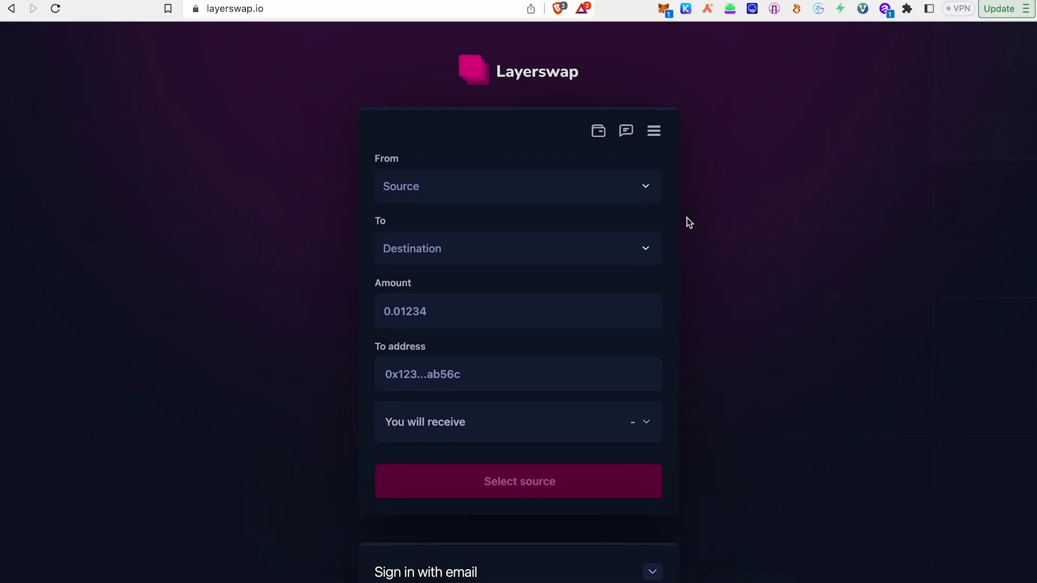
{"action": "left_click", "coordinate": [607, 189]}
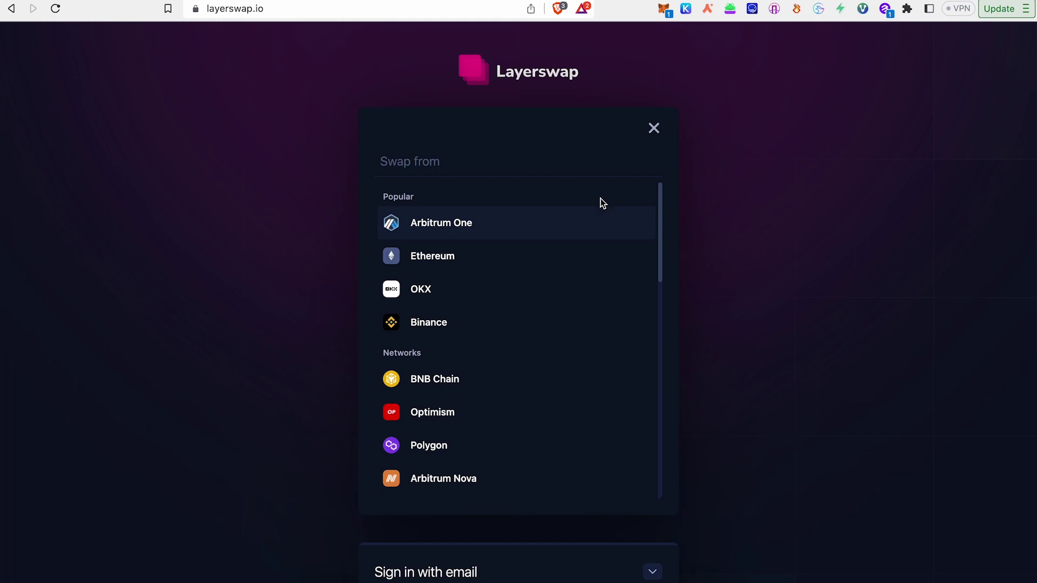
{"action": "left_click", "coordinate": [518, 319]}
{"action": "scroll", "coordinate": [519, 347], "scroll_direction": "down", "scroll_amount": 2}
{"action": "left_click", "coordinate": [522, 335]}
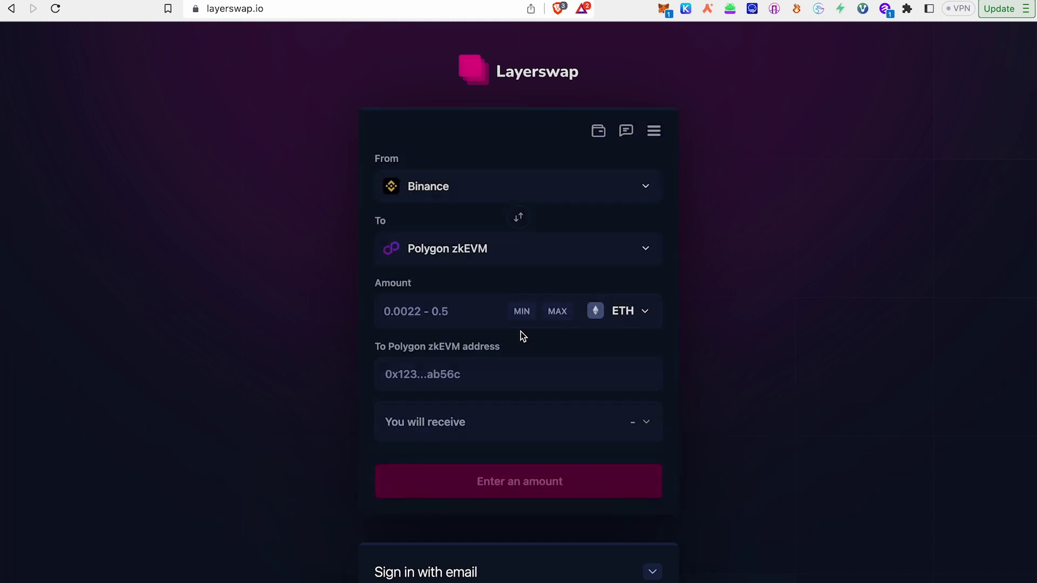
{"action": "left_click", "coordinate": [544, 263]}
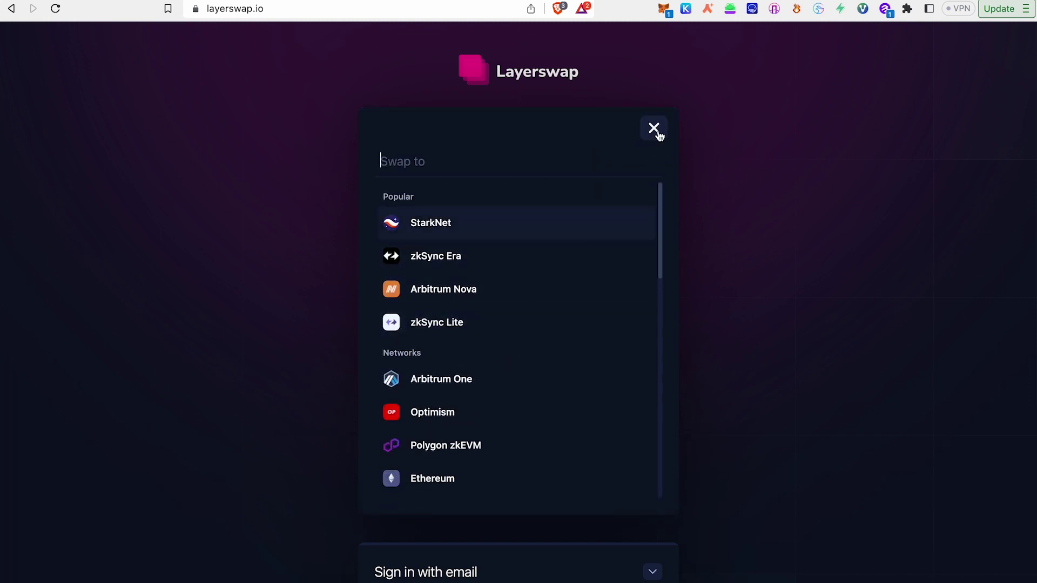
{"action": "left_click", "coordinate": [481, 445]}
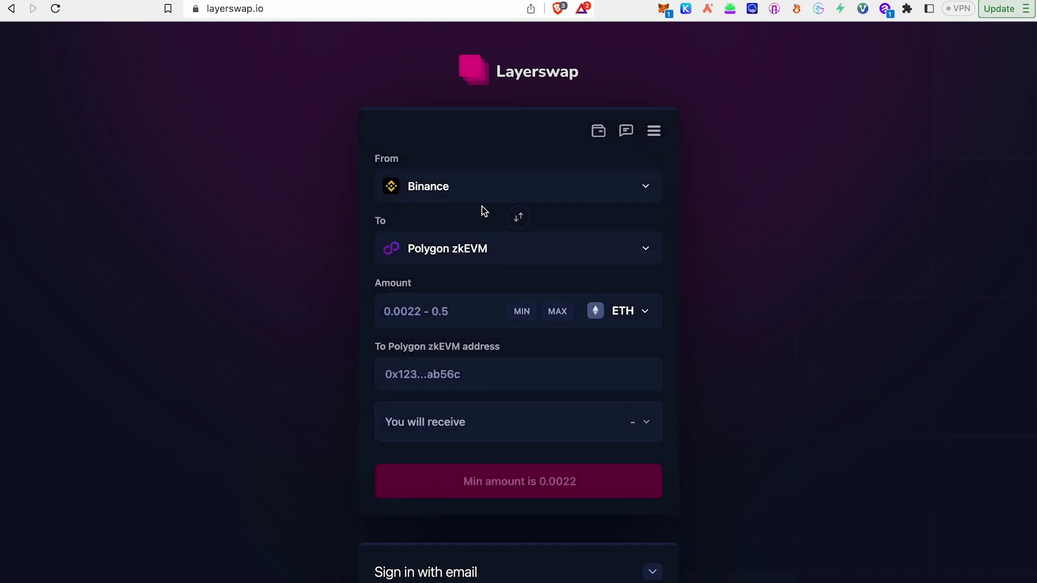
Step: Set the swap amount to 0.11 ETH
{"action": "left_click", "coordinate": [476, 320]}
{"action": "type", "text": "0."}
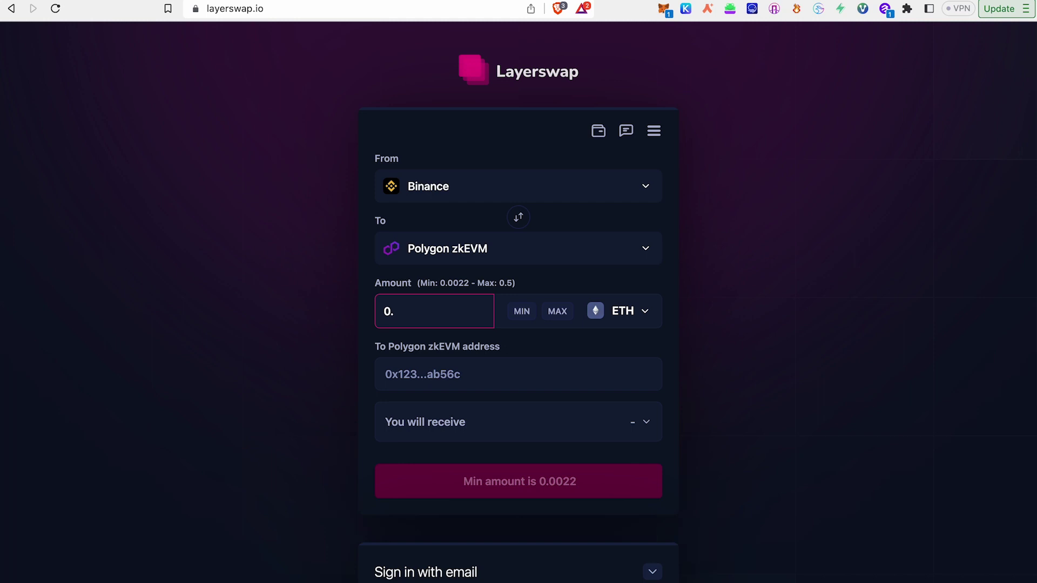
{"action": "type", "text": "11"}
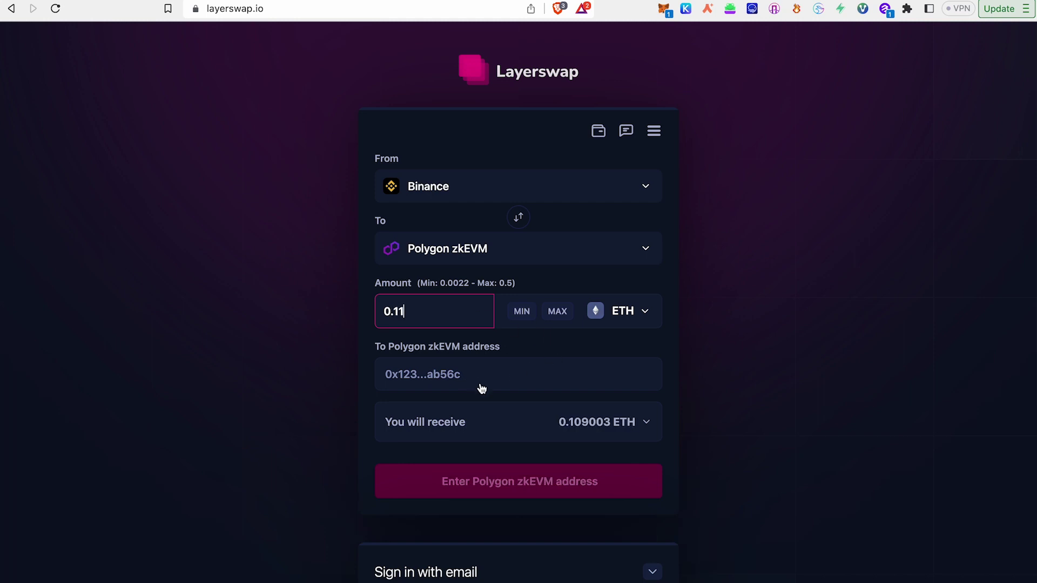
Step: Reject the pending MetaMask request, copy the wallet address of Account 1 and enter it as the Polygon zkEVM destination address
{"action": "left_click", "coordinate": [664, 9]}
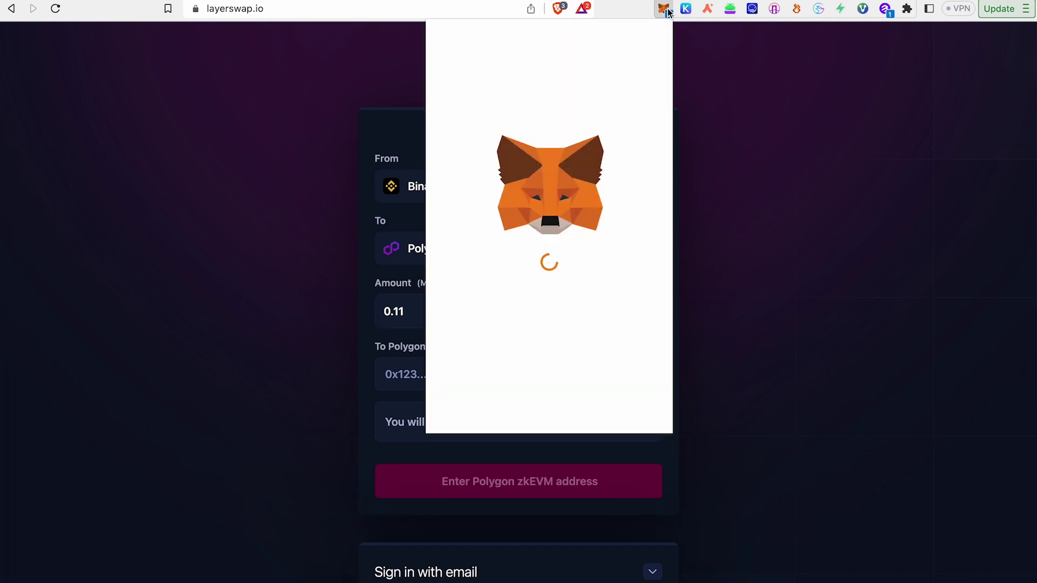
{"action": "left_click", "coordinate": [487, 407]}
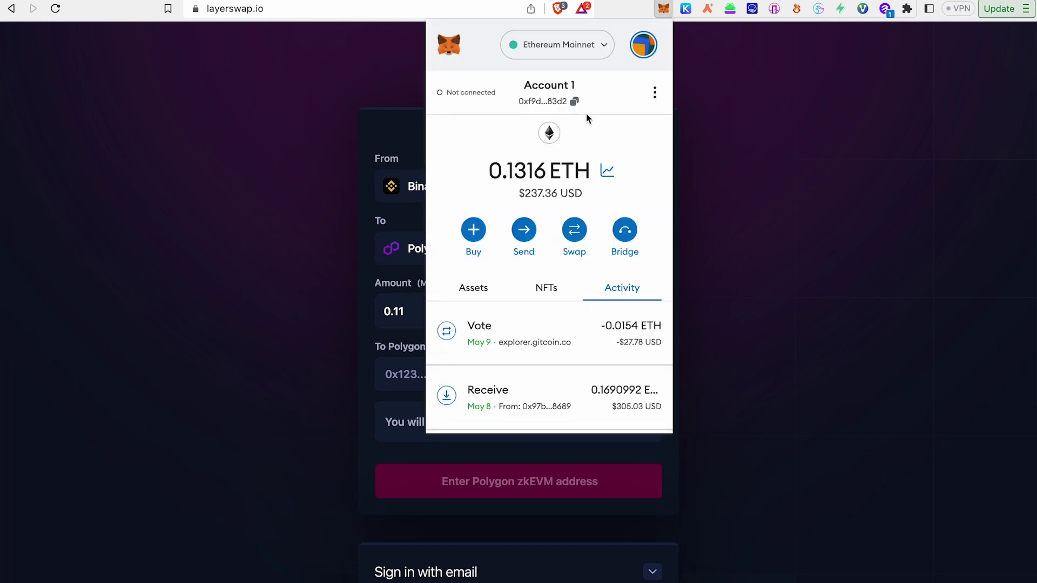
{"action": "left_click", "coordinate": [708, 185]}
{"action": "left_click", "coordinate": [513, 385]}
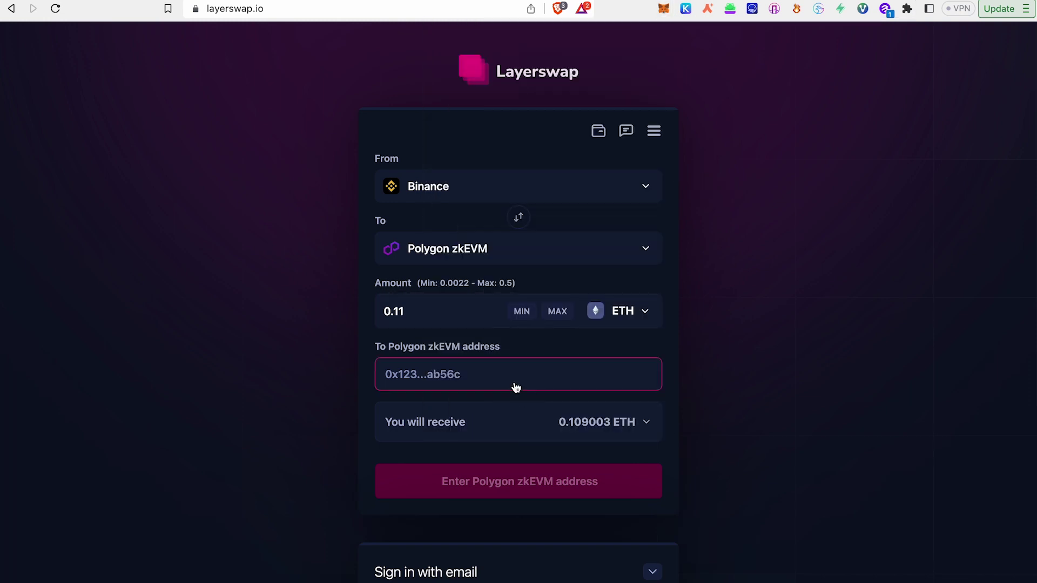
{"action": "left_click", "coordinate": [637, 348]}
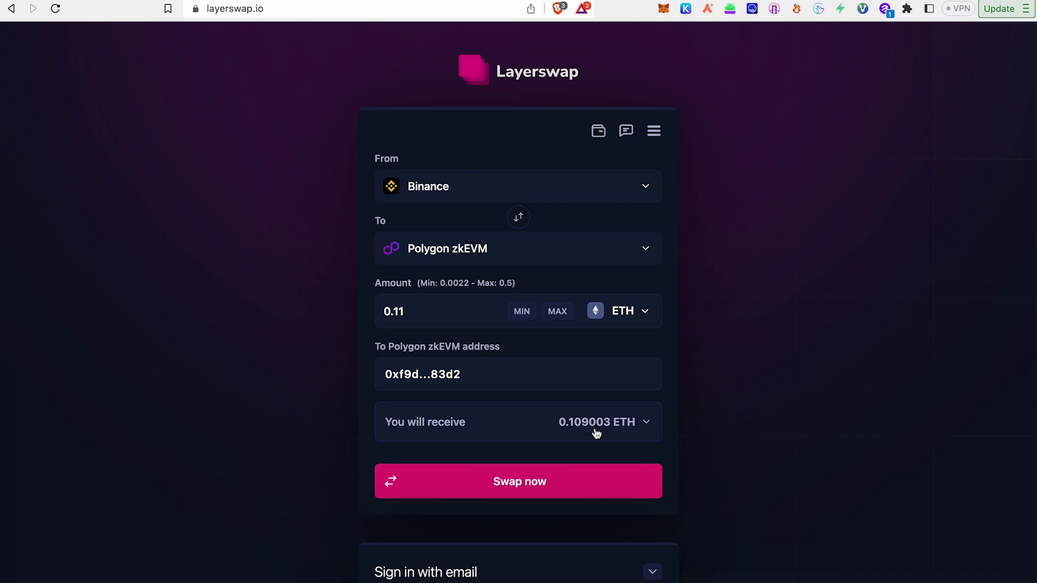
Step: Start the swap, confirm its details as owner of the address, and copy the generated deposit address
{"action": "left_click", "coordinate": [594, 480]}
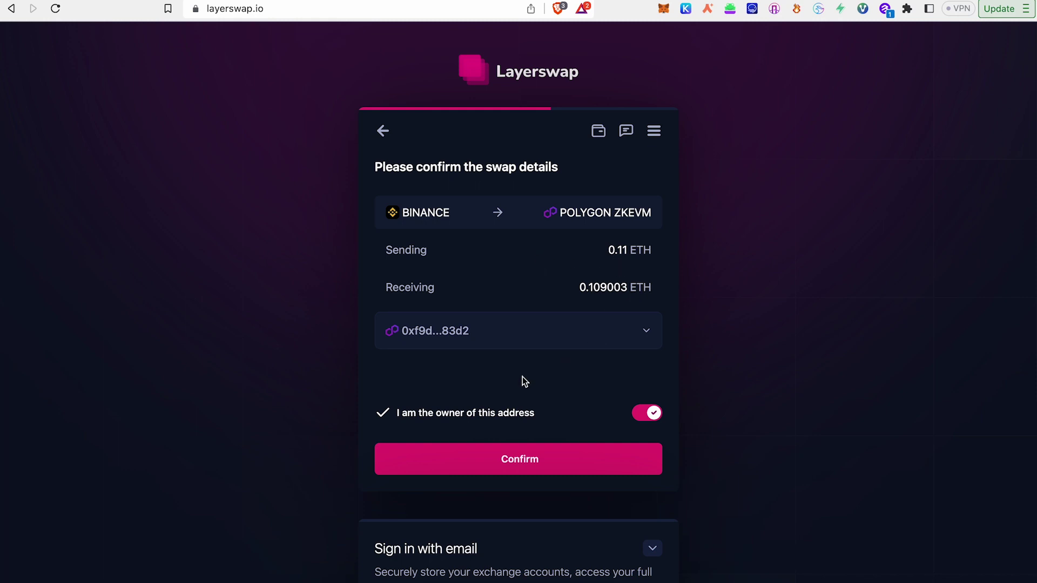
{"action": "left_click", "coordinate": [594, 463]}
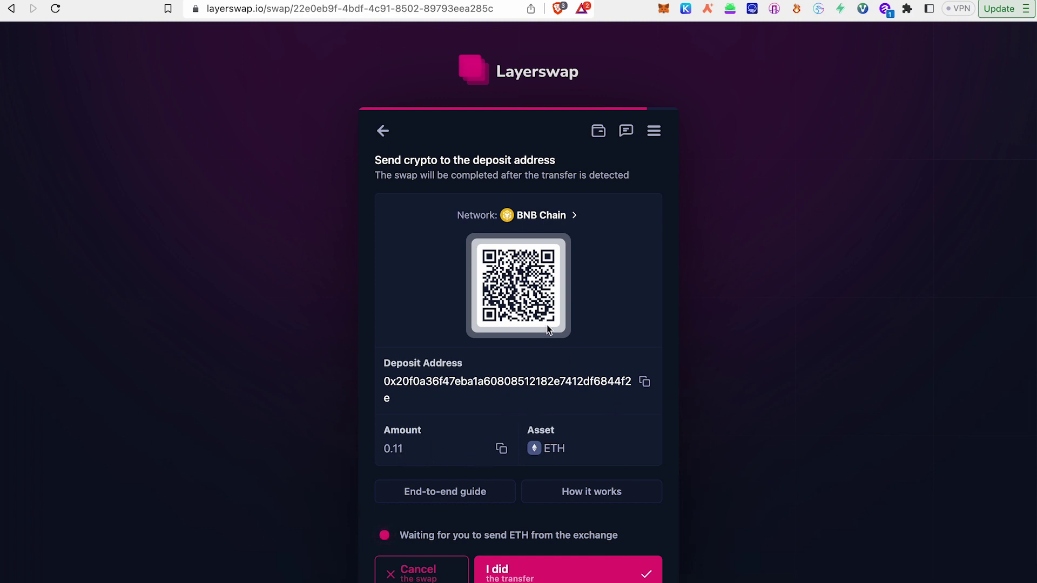
{"action": "left_click", "coordinate": [646, 385]}
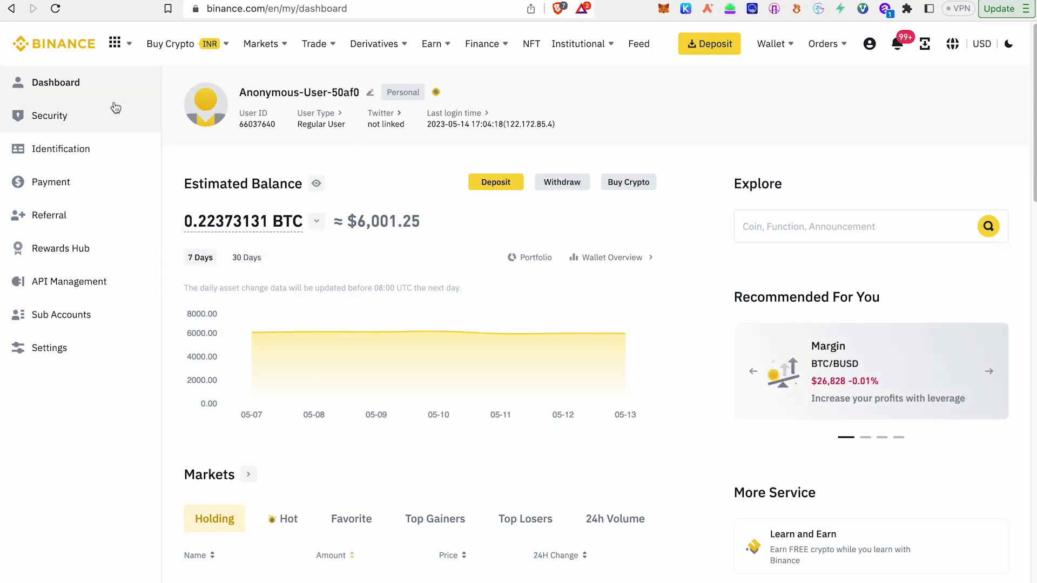
Step: In Binance, open the crypto withdrawal from the wallet overview, acknowledge the safety notice and choose ETH as the coin
{"action": "left_click", "coordinate": [774, 77]}
{"action": "left_click", "coordinate": [497, 215]}
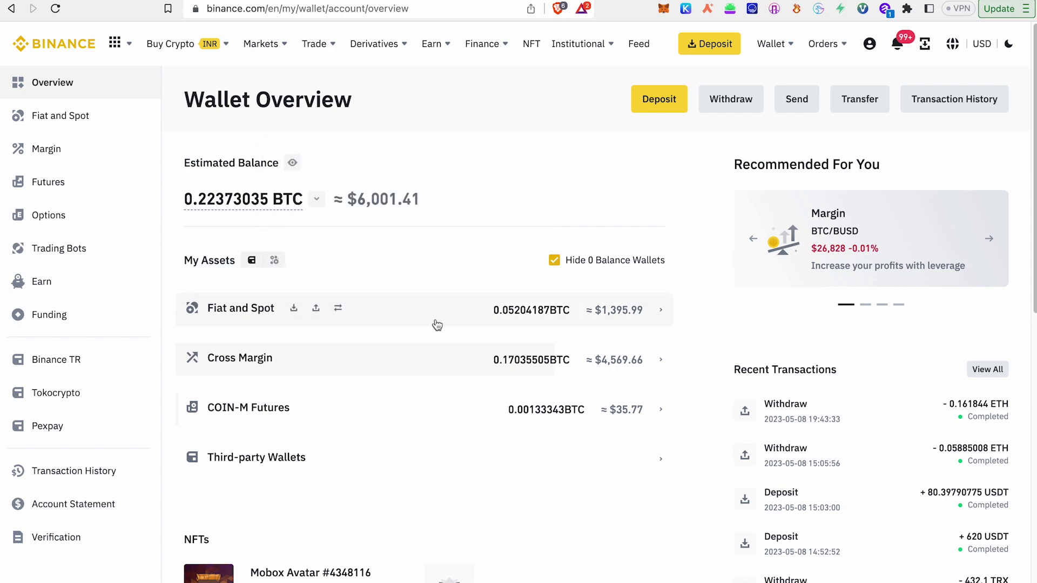
{"action": "left_click", "coordinate": [721, 101]}
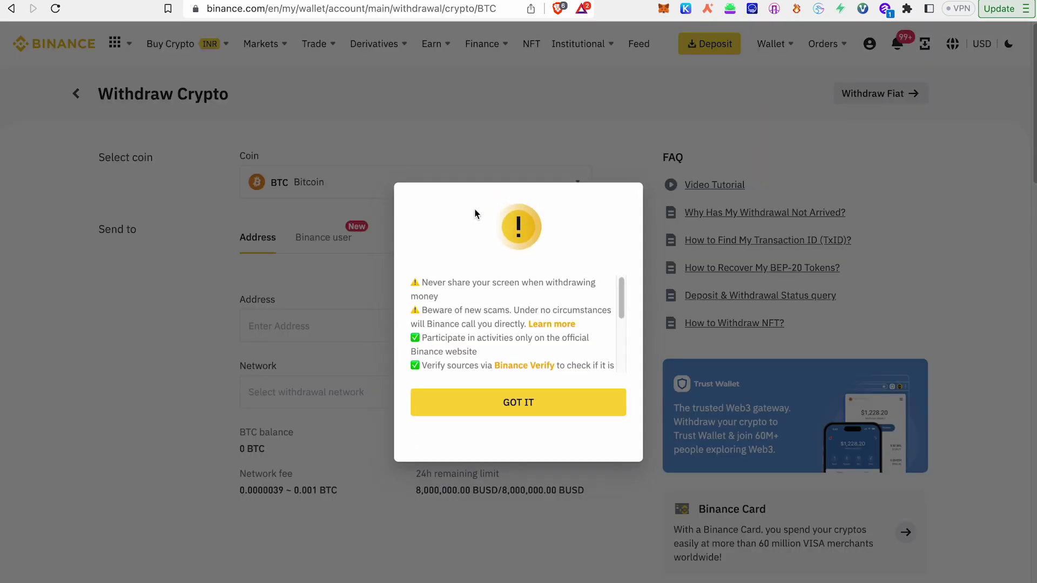
{"action": "left_click", "coordinate": [518, 399]}
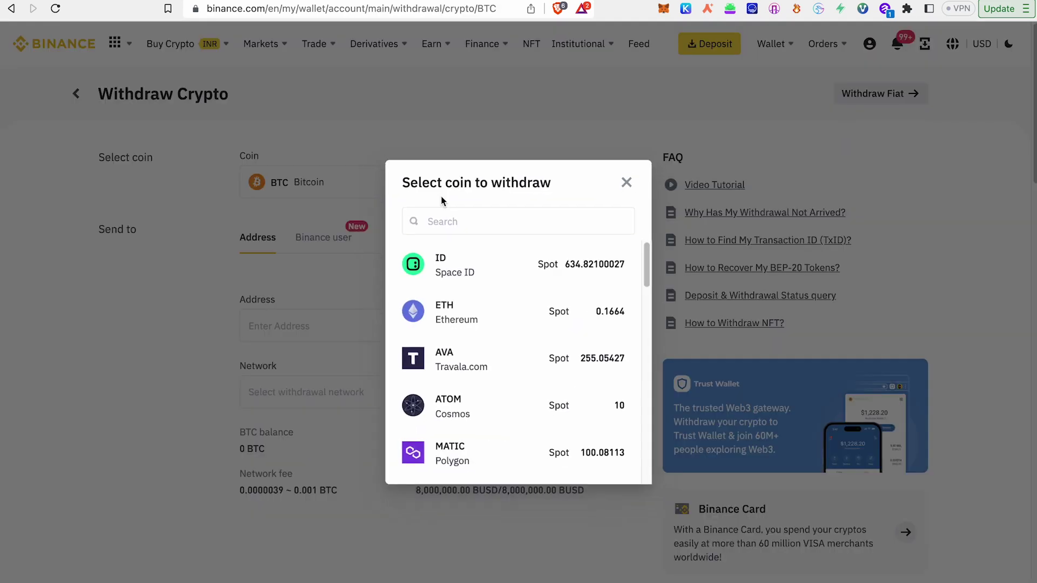
{"action": "left_click", "coordinate": [462, 316]}
Step: Paste the Layerswap deposit address as the recipient and choose the BSC BNB Smart Chain (BEP20) network
{"action": "key", "text": "super+v"}
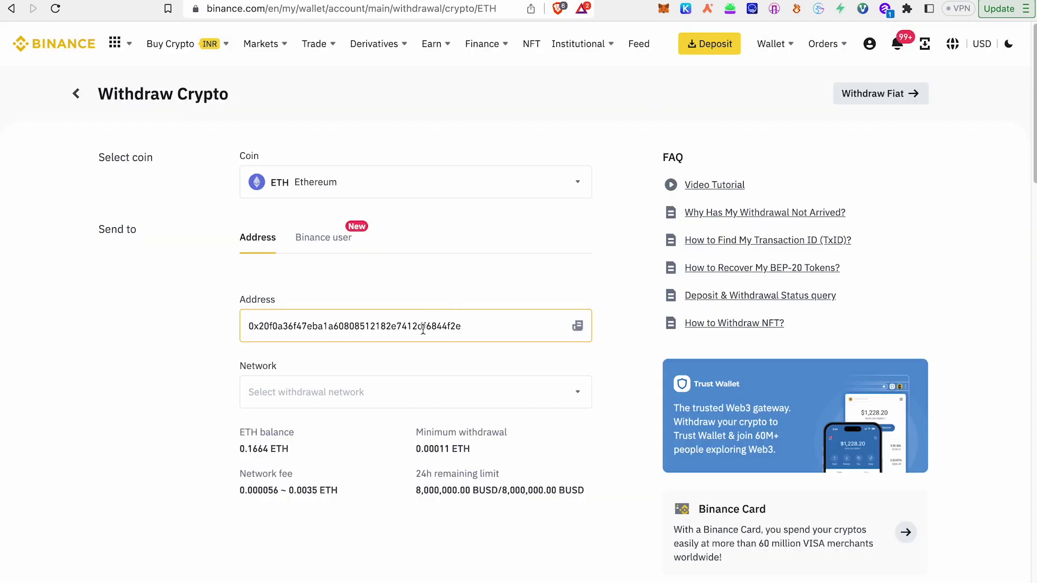
{"action": "left_click", "coordinate": [394, 393]}
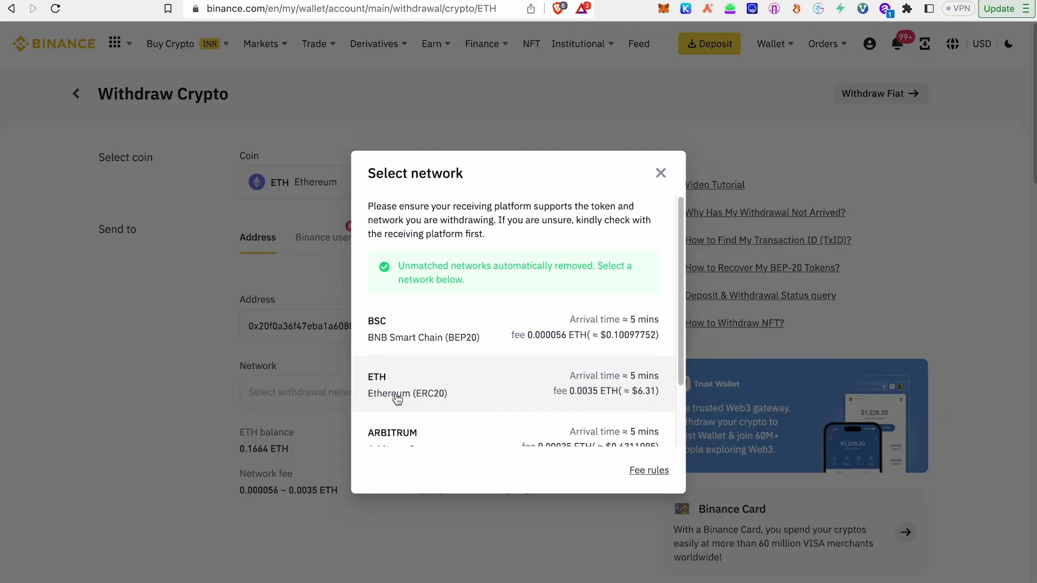
{"action": "left_click", "coordinate": [450, 337]}
Step: Set the withdrawal amount to 0.11 ETH and check it against the amount requested on Layerswap
{"action": "left_click", "coordinate": [470, 410]}
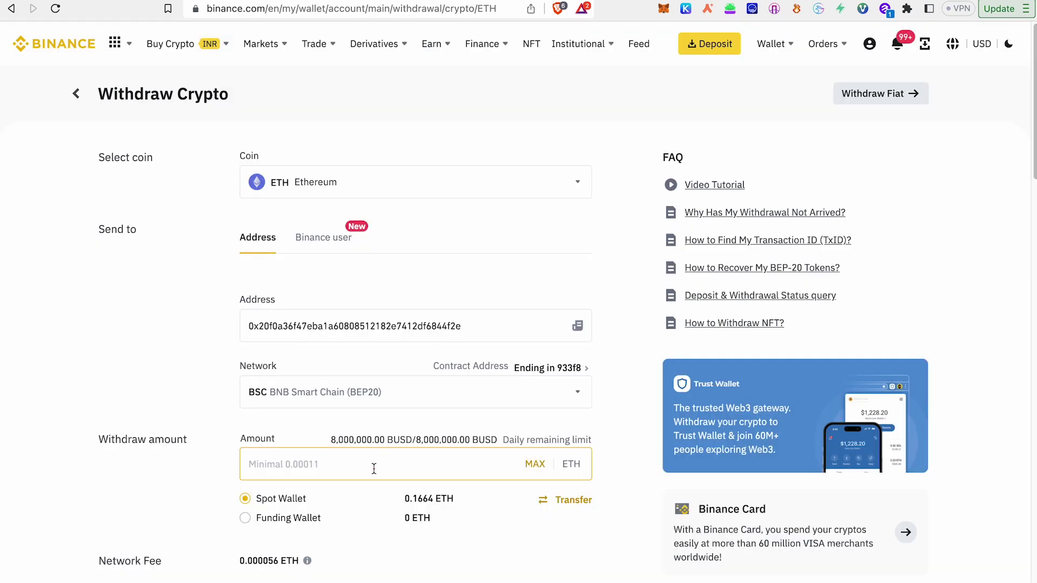
{"action": "type", "text": "0.11"}
{"action": "left_click", "coordinate": [903, 18]}
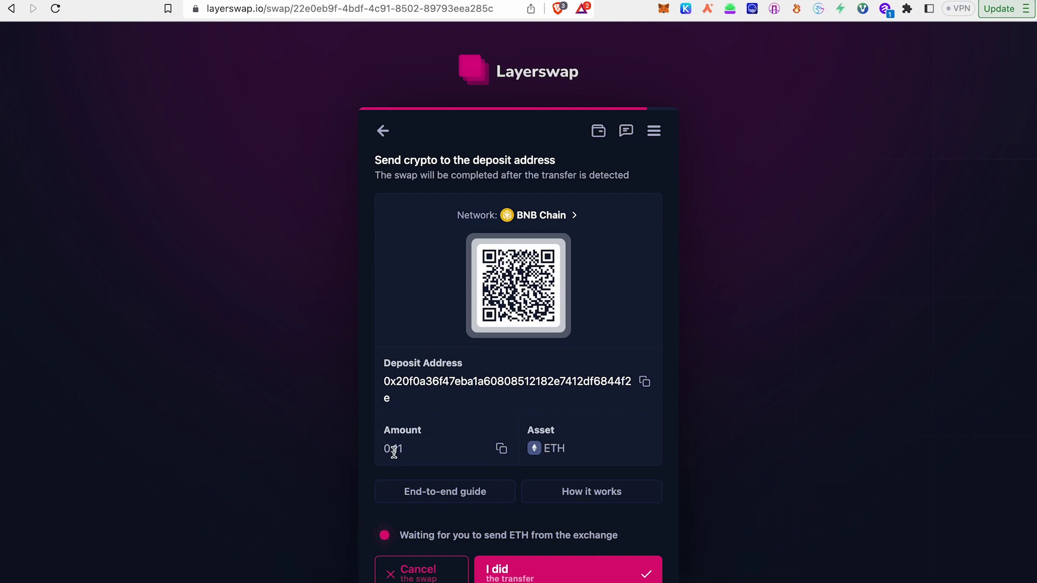
{"action": "key", "text": "ctrl+Tab"}
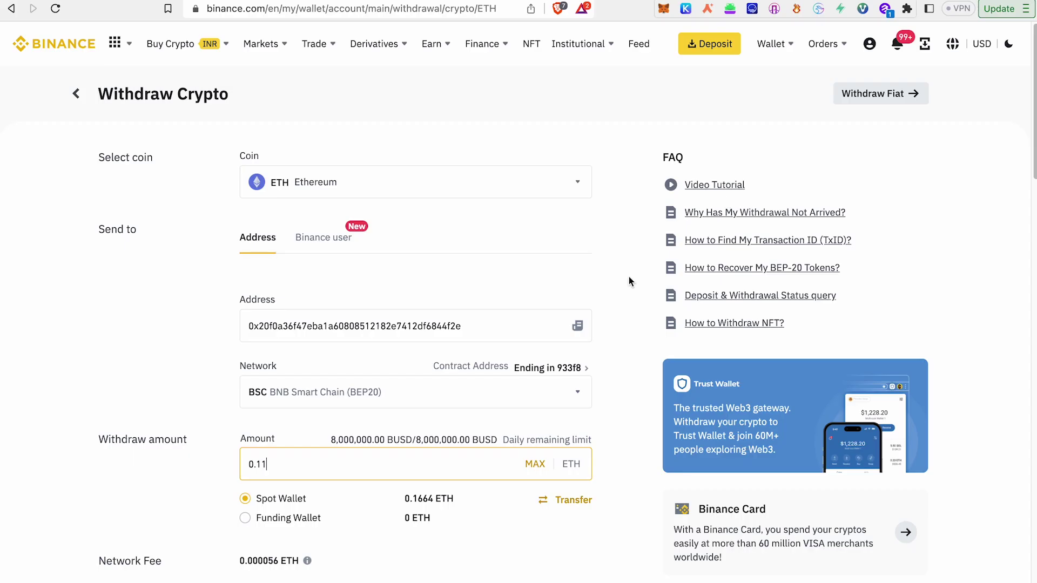
Step: Submit the ETH withdrawal and continue past the withdrawal summary to security verification
{"action": "scroll", "coordinate": [480, 432], "scroll_direction": "down", "scroll_amount": 2}
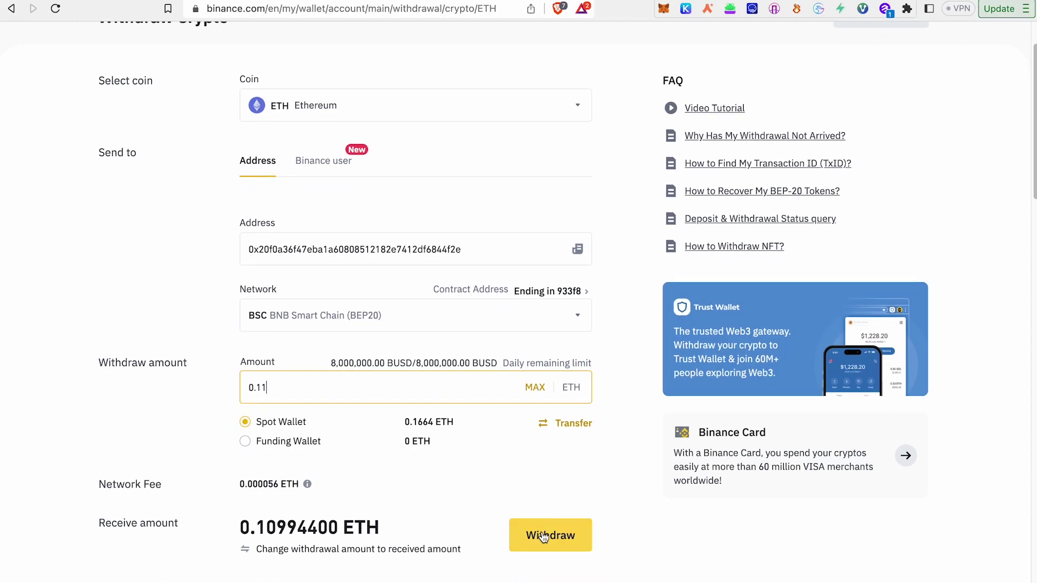
{"action": "left_click", "coordinate": [547, 535]}
{"action": "left_click", "coordinate": [581, 418]}
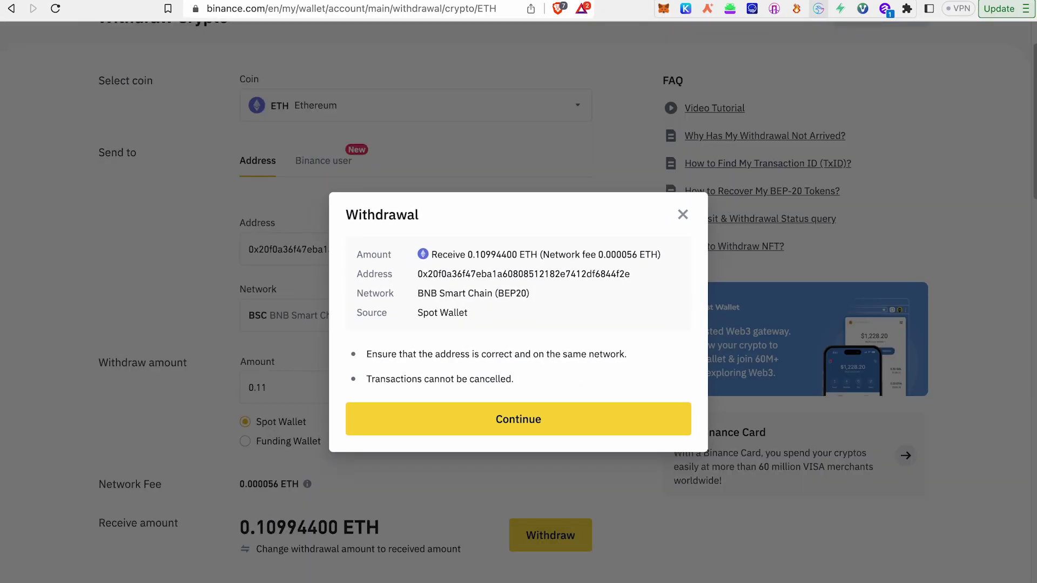
{"action": "left_click", "coordinate": [525, 432]}
Step: Request the email and phone verification codes, enter and submit both, and complete the withdrawal request
{"action": "left_click", "coordinate": [630, 270]}
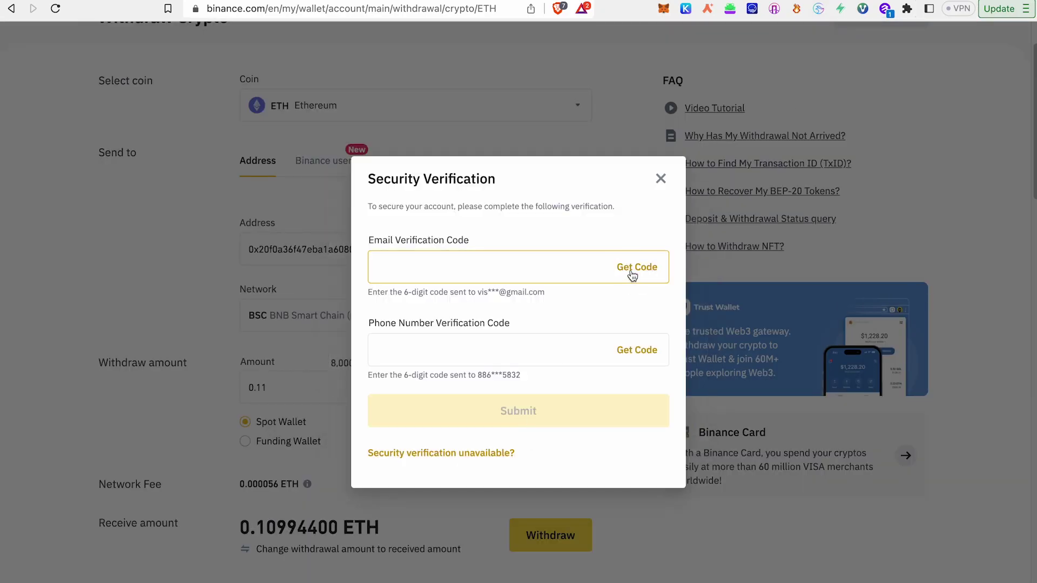
{"action": "left_click", "coordinate": [633, 350]}
{"action": "left_click", "coordinate": [509, 268]}
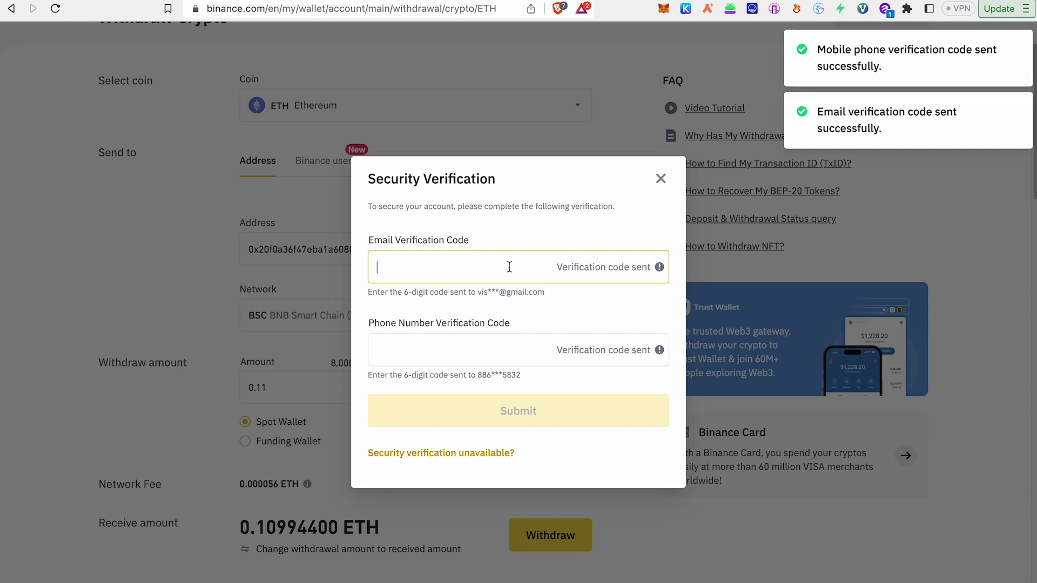
{"action": "left_click", "coordinate": [527, 412]}
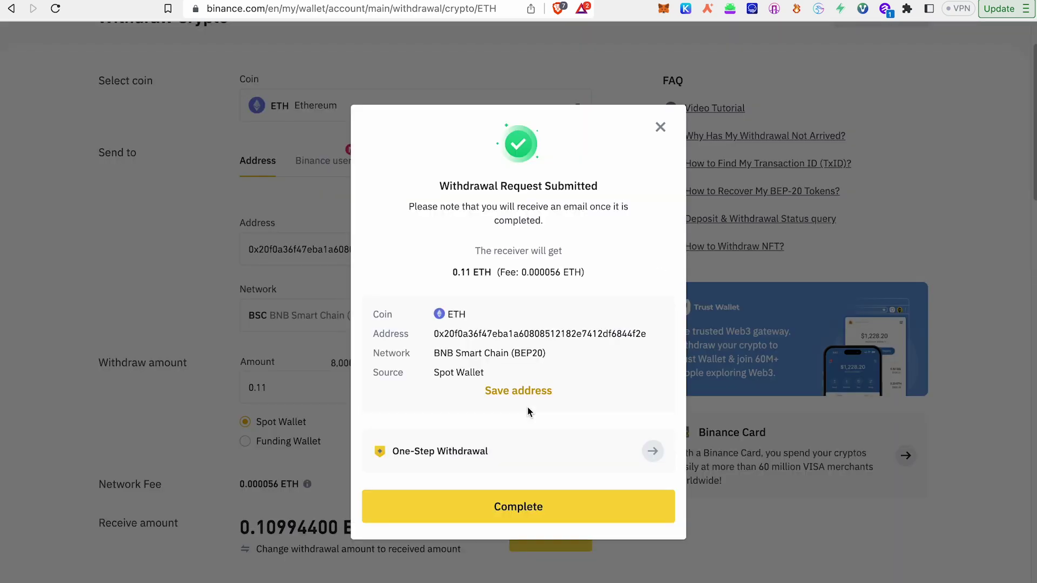
{"action": "left_click", "coordinate": [530, 511]}
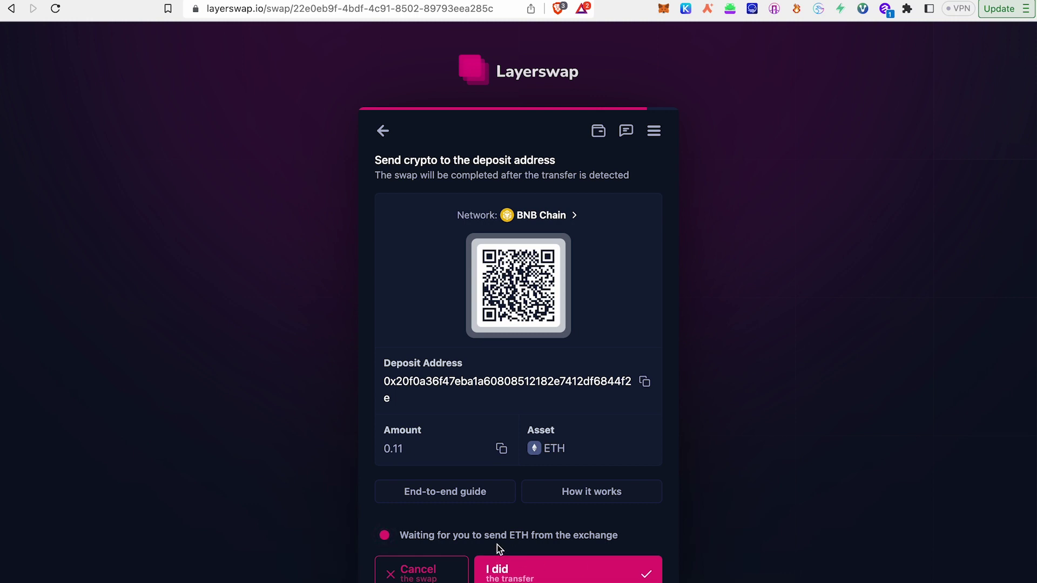
Step: Confirm to Layerswap that the ETH transfer was made and open the swap's transaction in the block explorer
{"action": "left_click", "coordinate": [581, 567]}
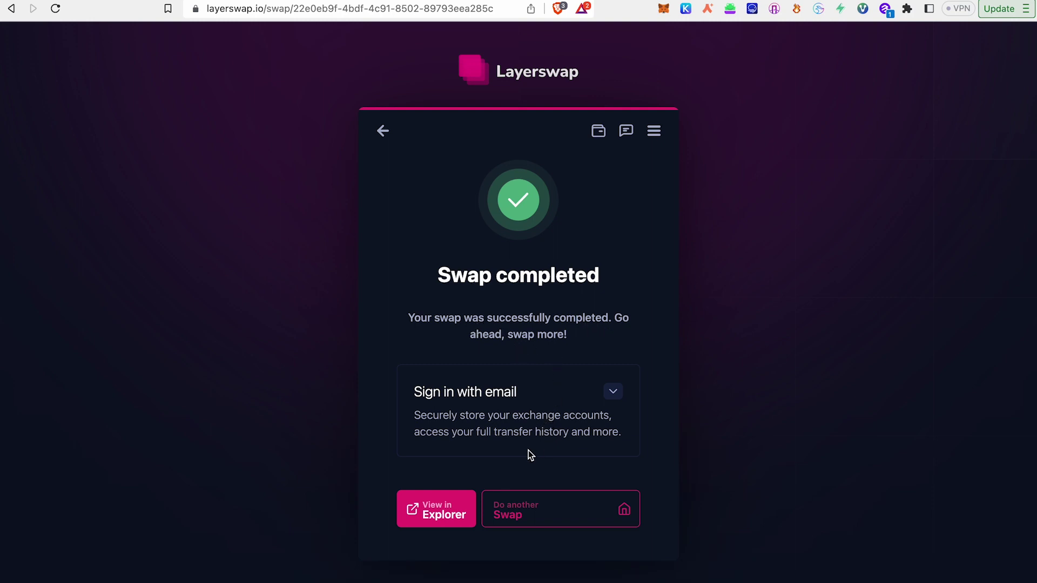
{"action": "left_click", "coordinate": [440, 503]}
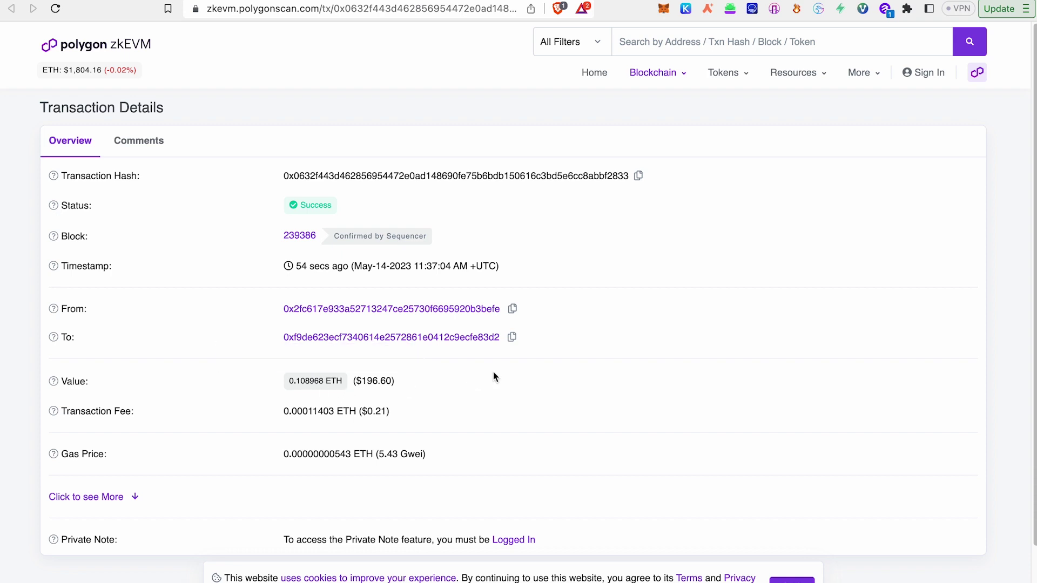
Step: Switch the MetaMask wallet from Ethereum Mainnet to the zkEVM network to check the received ETH
{"action": "left_click", "coordinate": [665, 13]}
{"action": "left_click", "coordinate": [597, 42]}
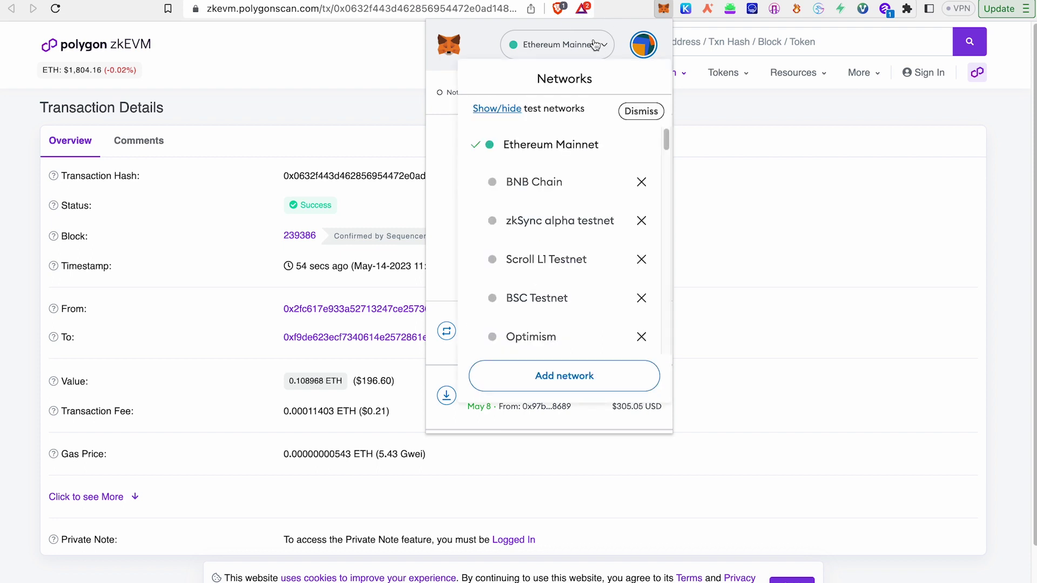
{"action": "scroll", "coordinate": [563, 232], "scroll_direction": "down", "scroll_amount": 10}
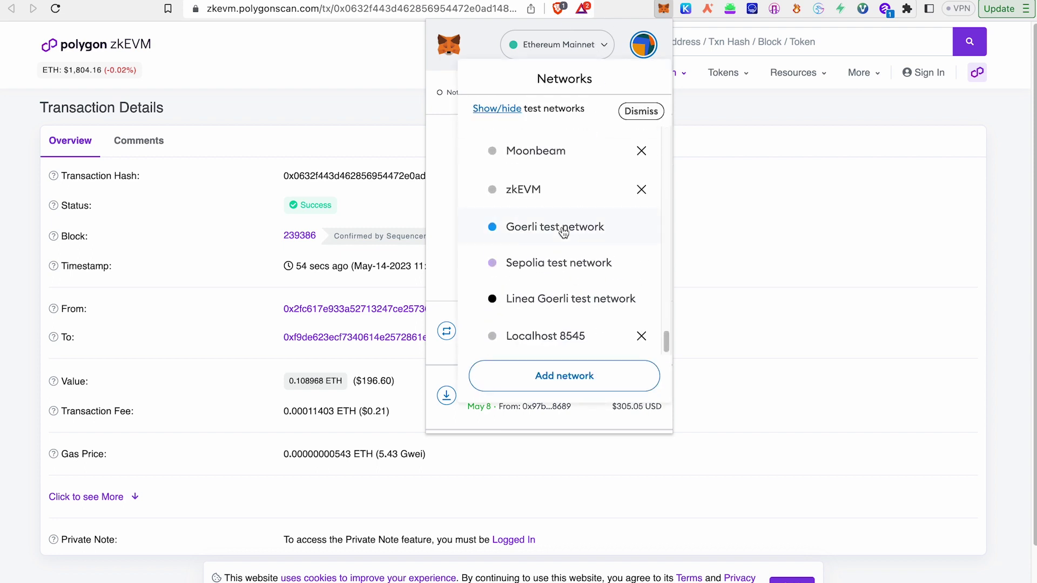
{"action": "left_click", "coordinate": [540, 182]}
{"action": "left_click", "coordinate": [473, 288]}
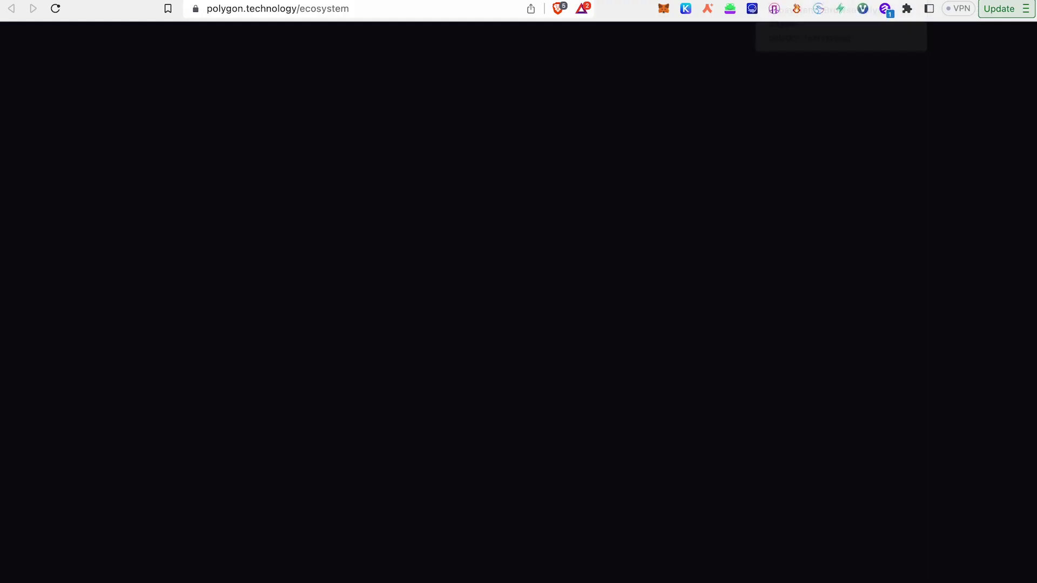
Step: Look over the Polygon ecosystem page and its link to the zkEVM ecosystem dApps
{"action": "scroll", "coordinate": [581, 235], "scroll_direction": "up", "scroll_amount": 5}
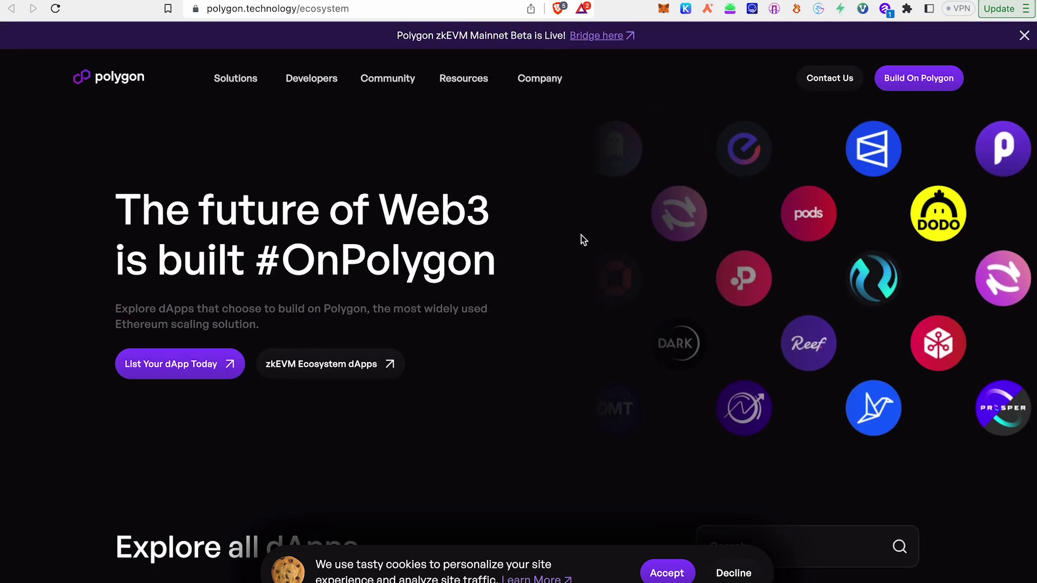
{"action": "scroll", "coordinate": [579, 238], "scroll_direction": "down", "scroll_amount": 5}
{"action": "scroll", "coordinate": [639, 190], "scroll_direction": "up", "scroll_amount": 5}
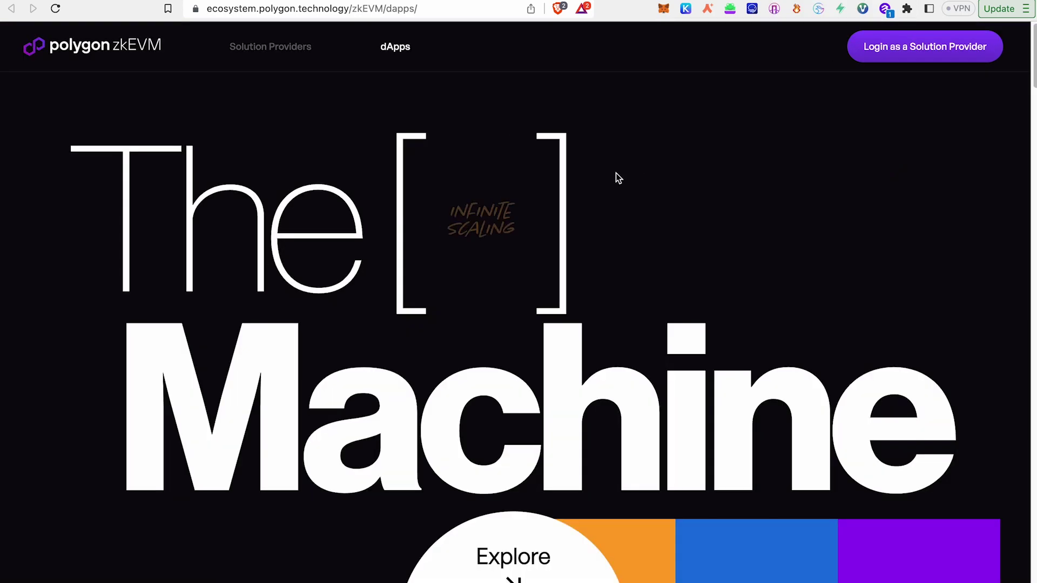
Step: Browse the Polygon zkEVM dApps directory from QiDao through QuickSwap, 0vix, Zionic, Dexscreener and Orbiter Finance to DeFi LLama and L2Beat
{"action": "scroll", "coordinate": [616, 173], "scroll_direction": "down", "scroll_amount": 10}
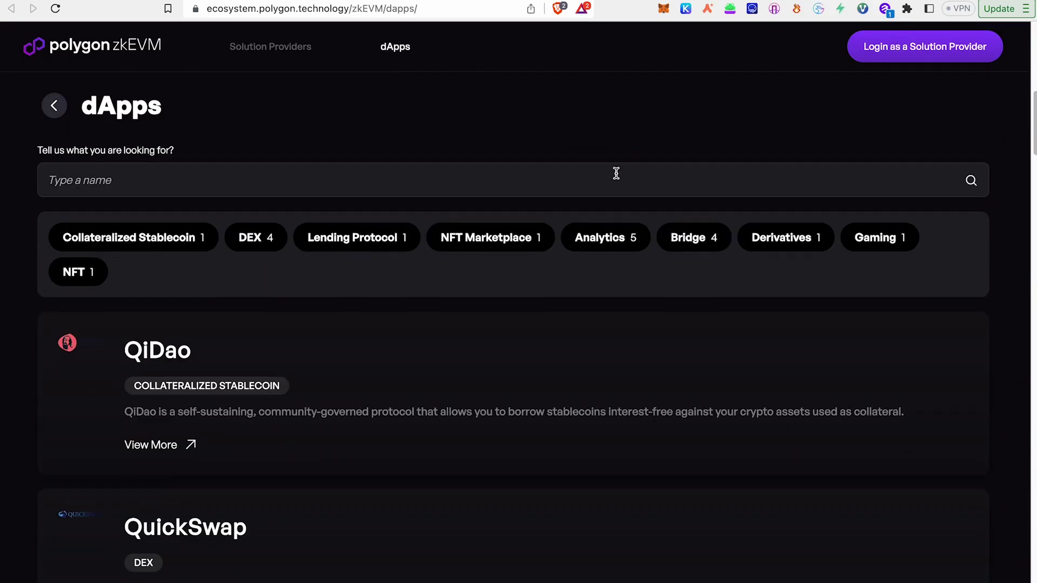
{"action": "scroll", "coordinate": [616, 173], "scroll_direction": "down", "scroll_amount": 4}
{"action": "scroll", "coordinate": [315, 213], "scroll_direction": "down", "scroll_amount": 3}
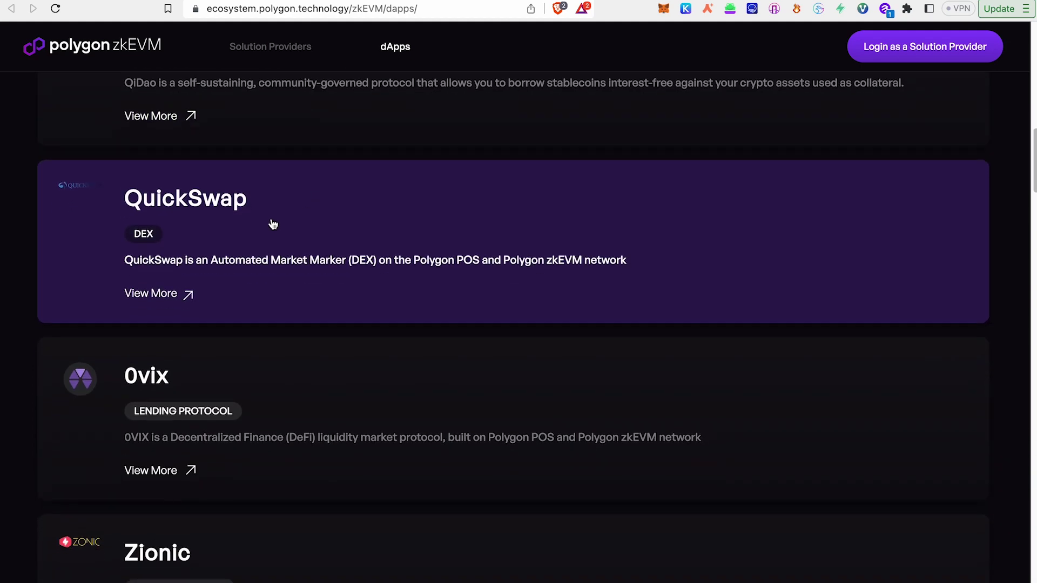
{"action": "scroll", "coordinate": [274, 224], "scroll_direction": "down", "scroll_amount": 2}
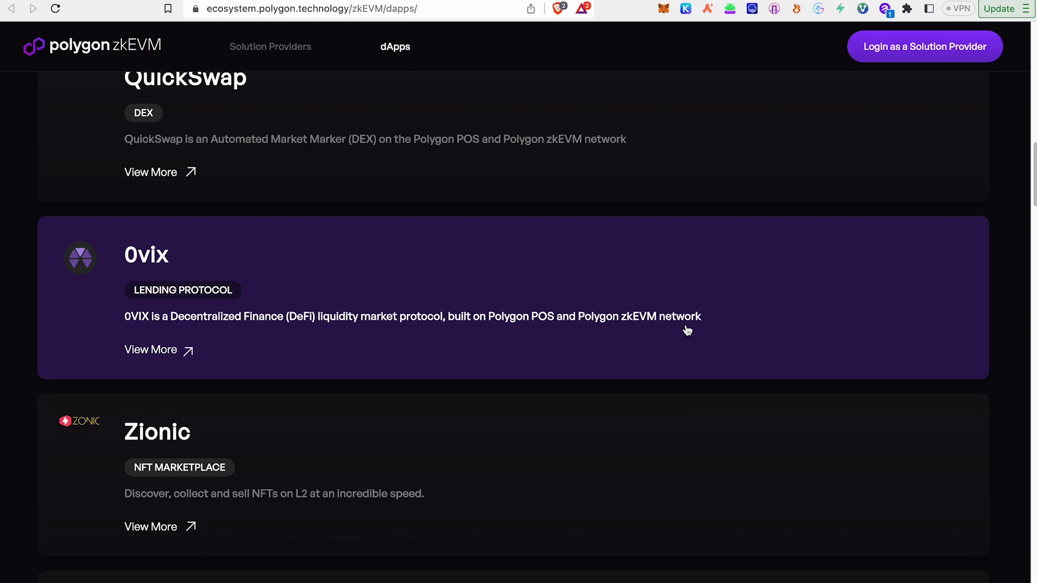
{"action": "scroll", "coordinate": [261, 289], "scroll_direction": "down", "scroll_amount": 1}
{"action": "scroll", "coordinate": [227, 300], "scroll_direction": "down", "scroll_amount": 3}
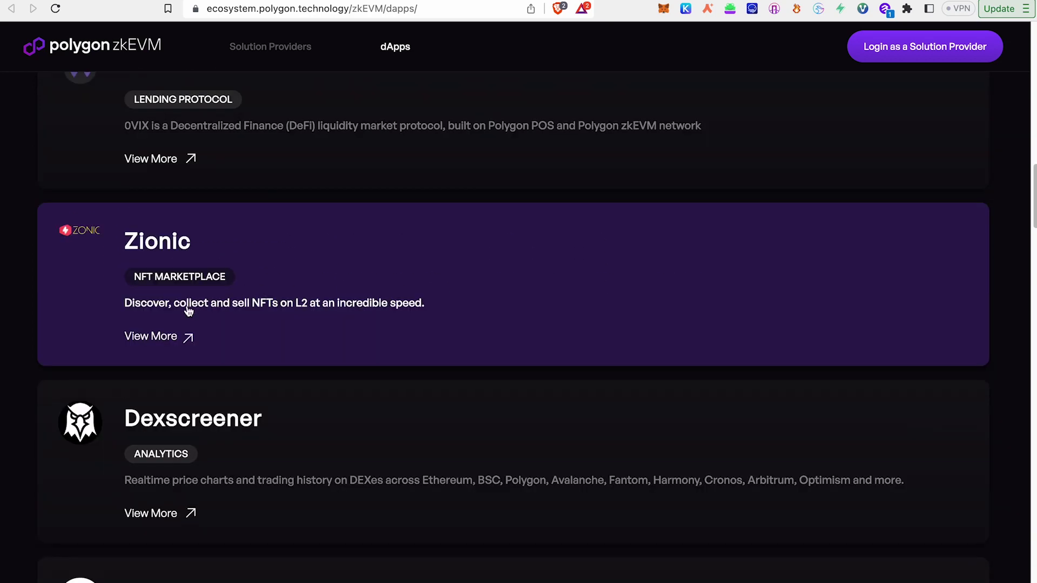
{"action": "scroll", "coordinate": [232, 301], "scroll_direction": "down", "scroll_amount": 3}
{"action": "scroll", "coordinate": [271, 306], "scroll_direction": "down", "scroll_amount": 2}
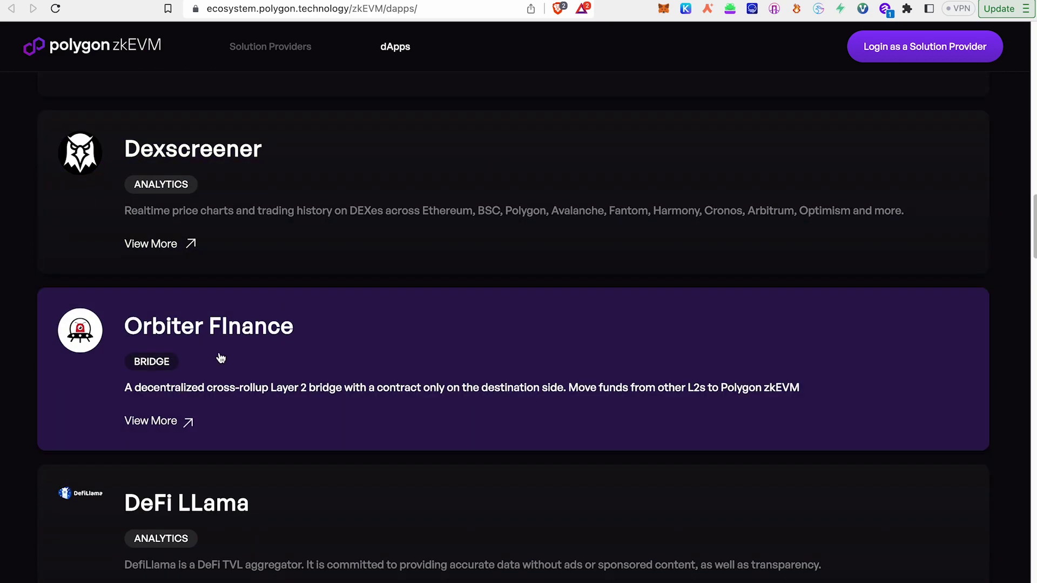
{"action": "scroll", "coordinate": [245, 366], "scroll_direction": "down", "scroll_amount": 2}
{"action": "scroll", "coordinate": [248, 296], "scroll_direction": "down", "scroll_amount": 3}
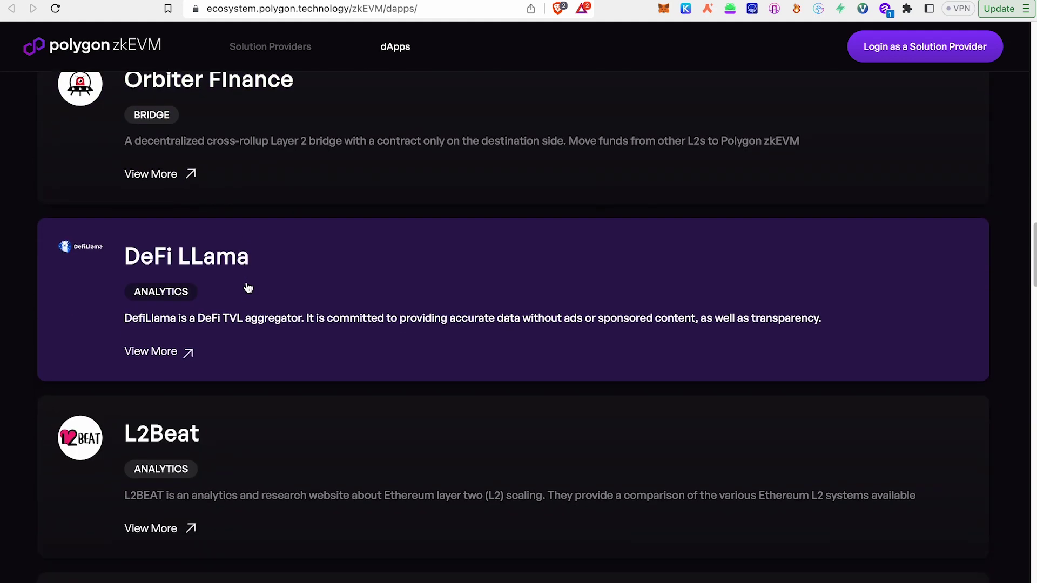
Step: Review the dApp category filters and the QiDao, QuickSwap and 0vix entries in the zkEVM directory
{"action": "scroll", "coordinate": [248, 287], "scroll_direction": "up", "scroll_amount": 15}
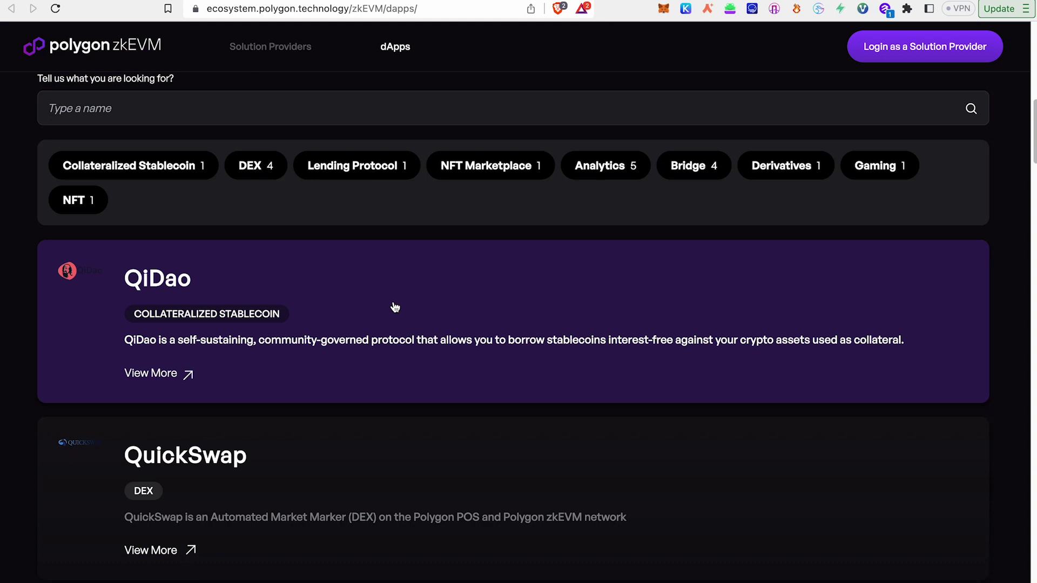
{"action": "scroll", "coordinate": [395, 307], "scroll_direction": "up", "scroll_amount": 5}
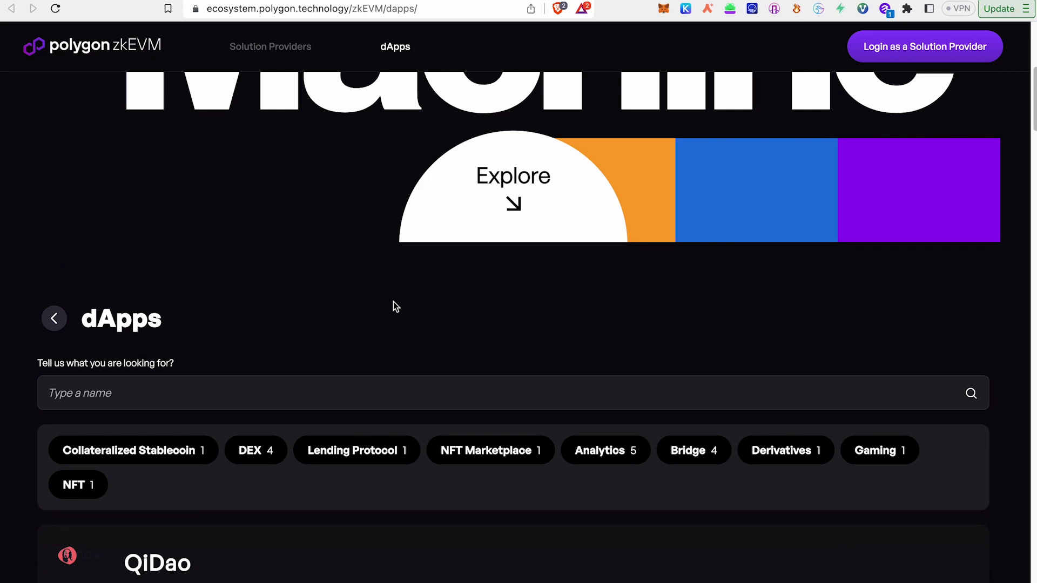
{"action": "scroll", "coordinate": [395, 306], "scroll_direction": "down", "scroll_amount": 5}
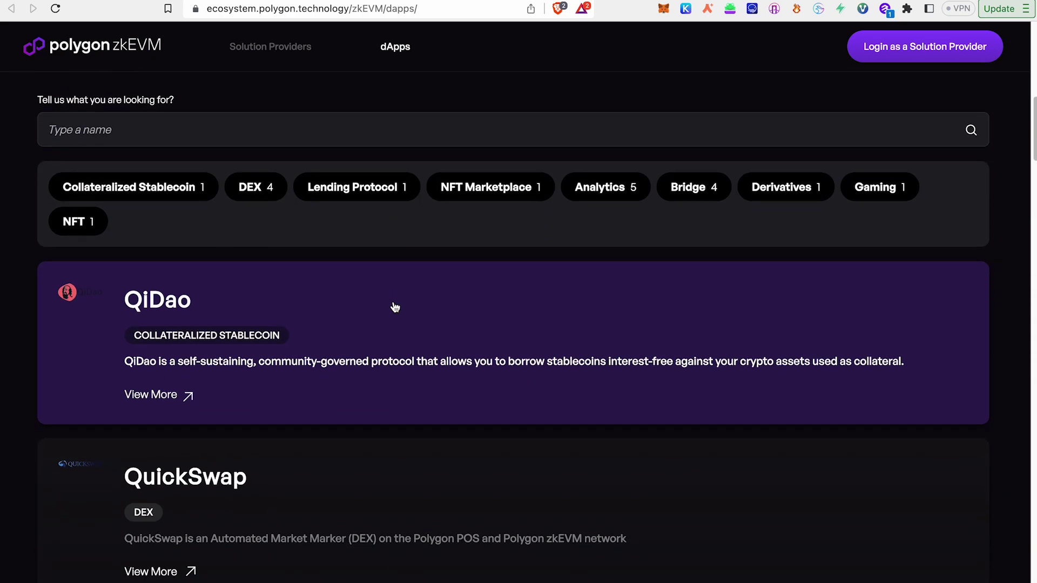
{"action": "scroll", "coordinate": [395, 306], "scroll_direction": "down", "scroll_amount": 3}
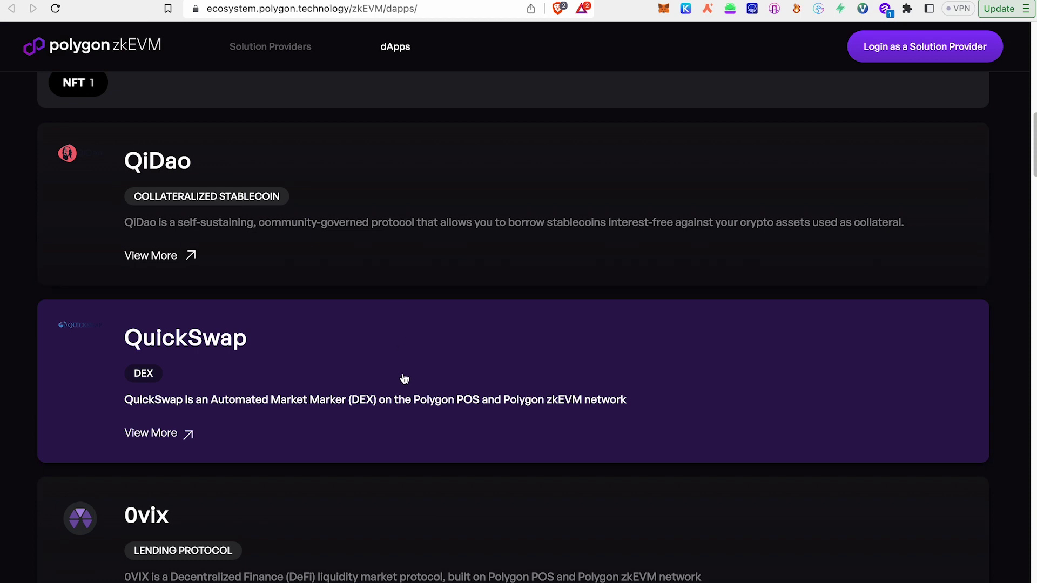
{"action": "scroll", "coordinate": [407, 334], "scroll_direction": "up", "scroll_amount": 5}
{"action": "scroll", "coordinate": [422, 328], "scroll_direction": "down", "scroll_amount": 8}
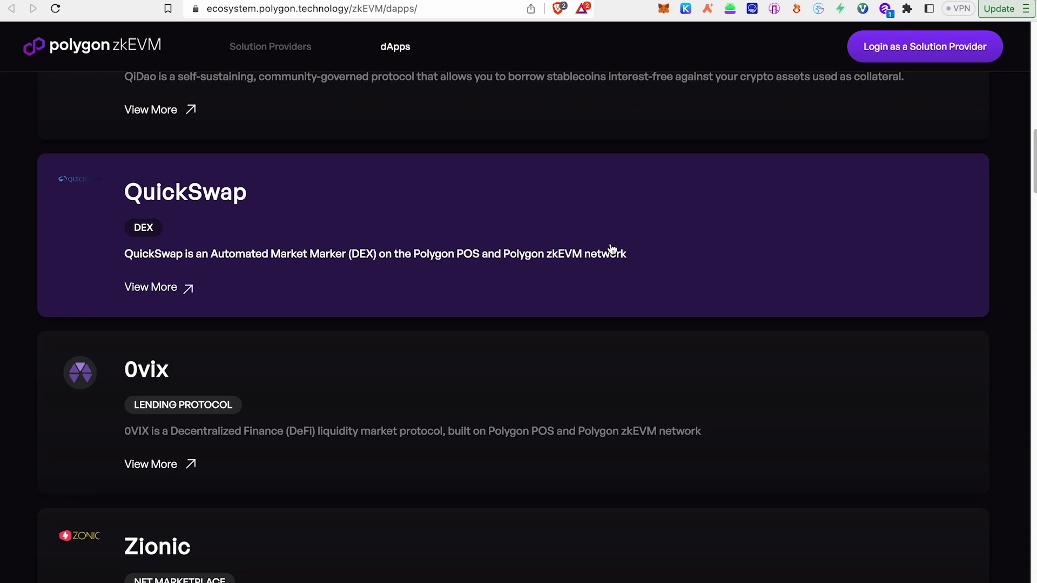
{"action": "scroll", "coordinate": [612, 248], "scroll_direction": "up", "scroll_amount": 8}
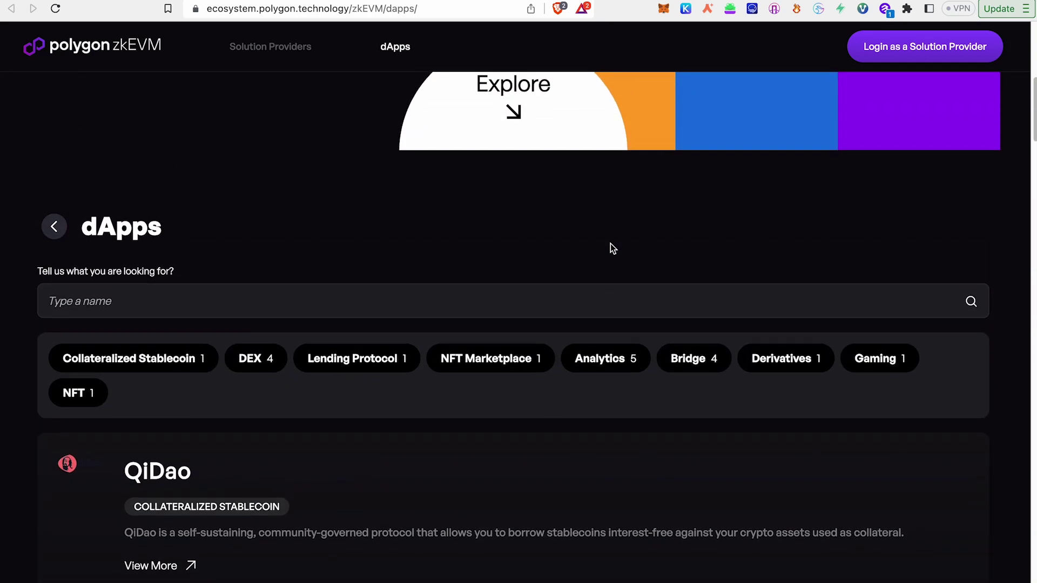
{"action": "scroll", "coordinate": [611, 248], "scroll_direction": "down", "scroll_amount": 5}
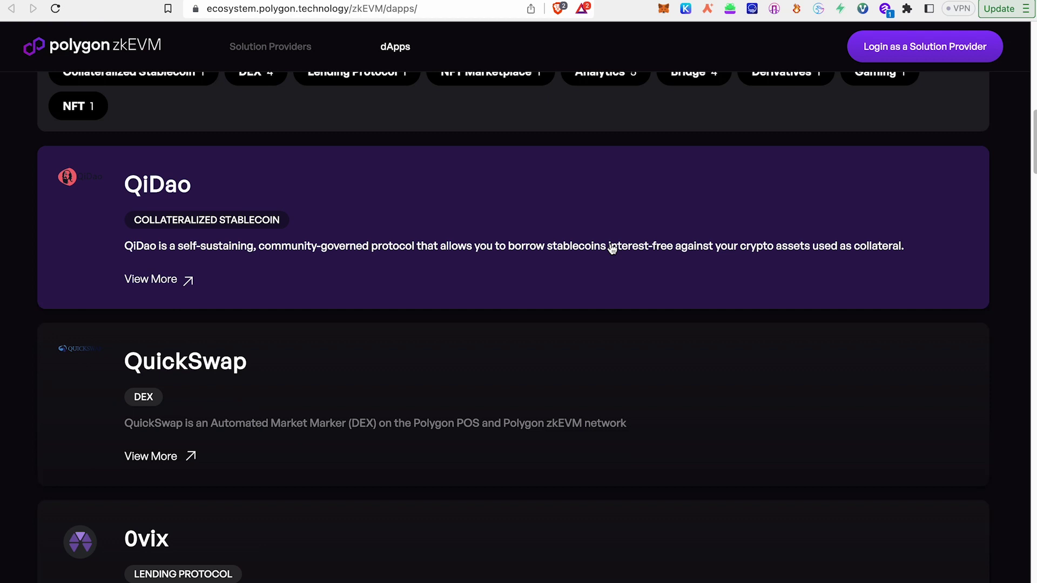
{"action": "scroll", "coordinate": [612, 249], "scroll_direction": "down", "scroll_amount": 3}
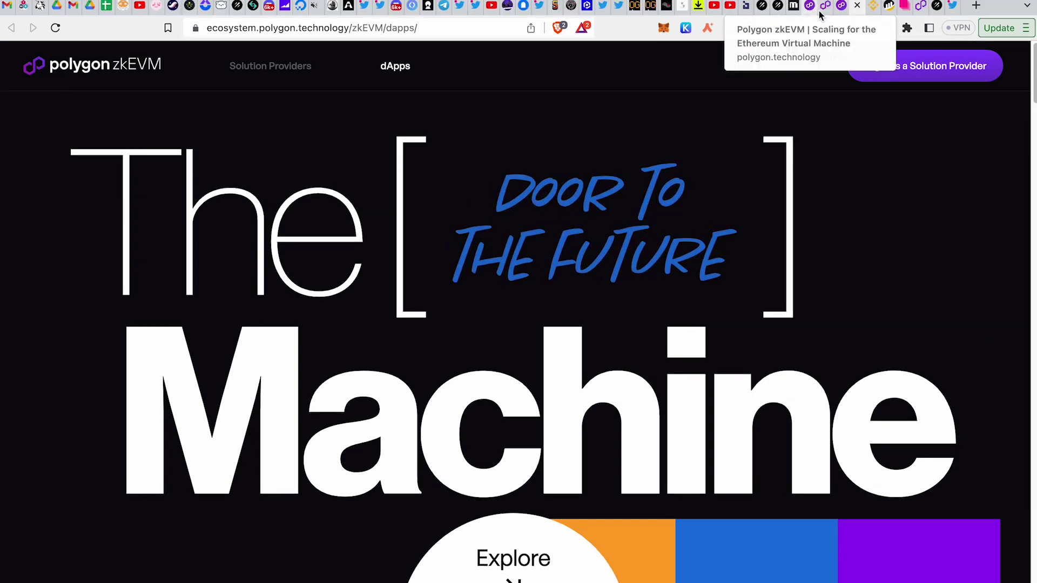
Step: Return to the Layerswap page for the ETH swap
{"action": "left_click", "coordinate": [905, 5]}
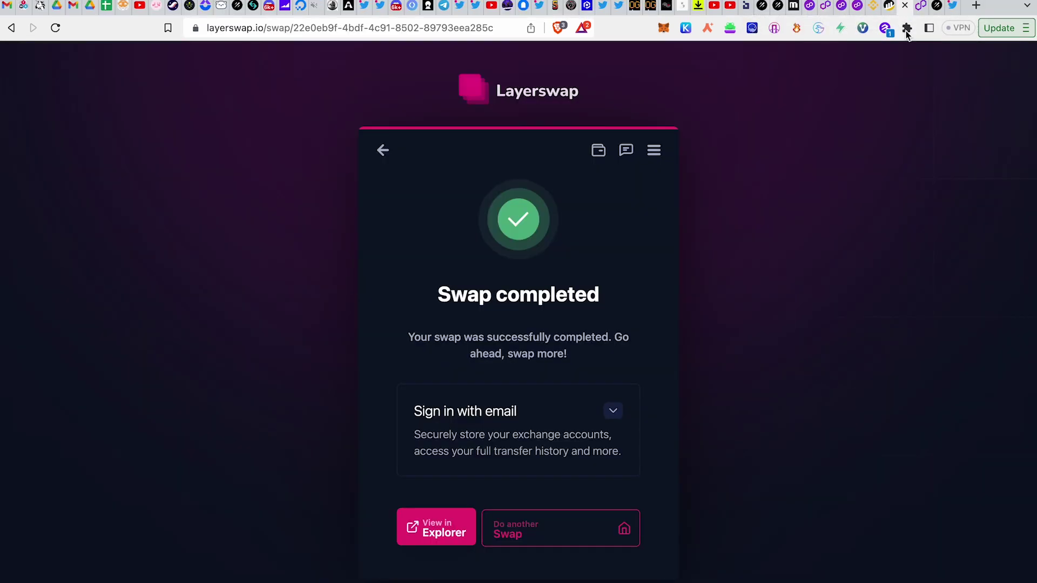